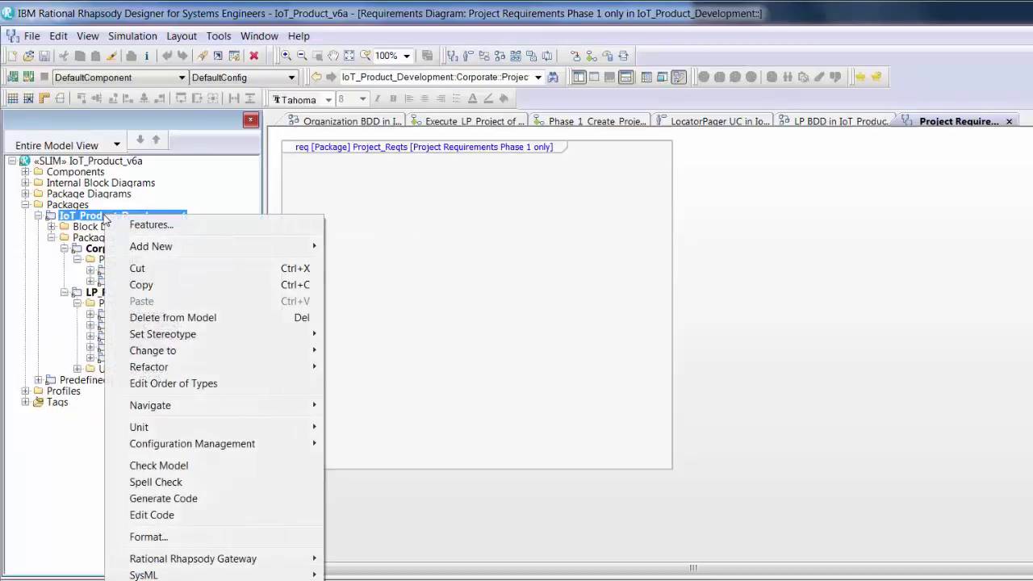
Open the Syndeia Dashboard's Connection Manager with DOORS NG ICAX 1 as the repository.
{"action": "mouse_move", "coordinate": [154, 580]}
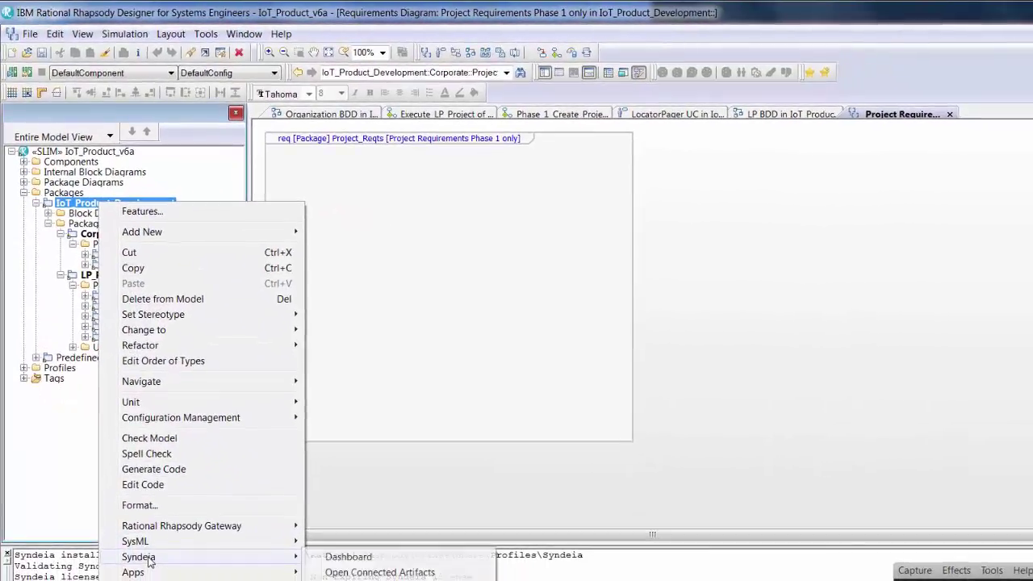
{"action": "left_click", "coordinate": [348, 557]}
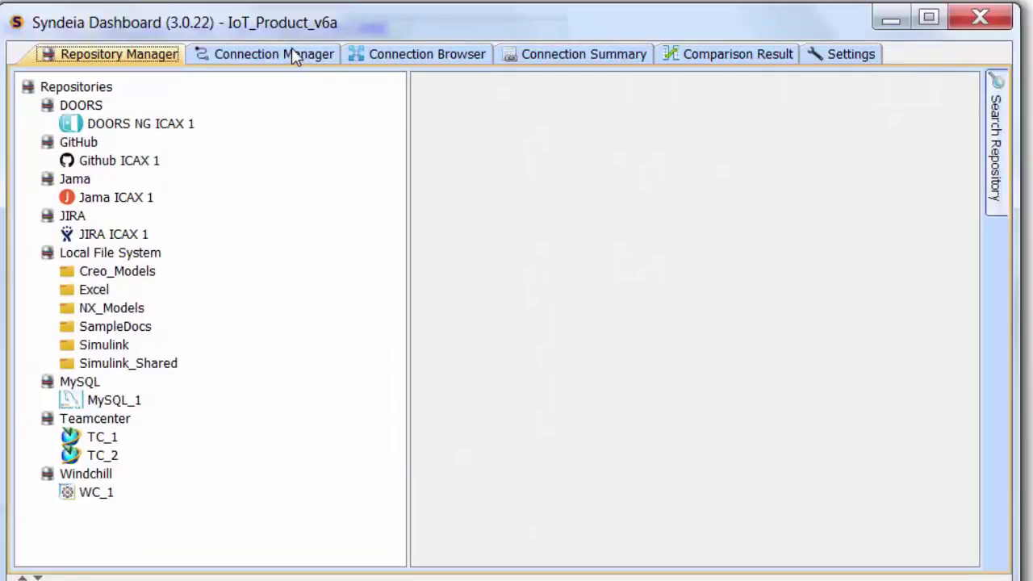
{"action": "left_click", "coordinate": [294, 53]}
{"action": "left_click", "coordinate": [716, 95]}
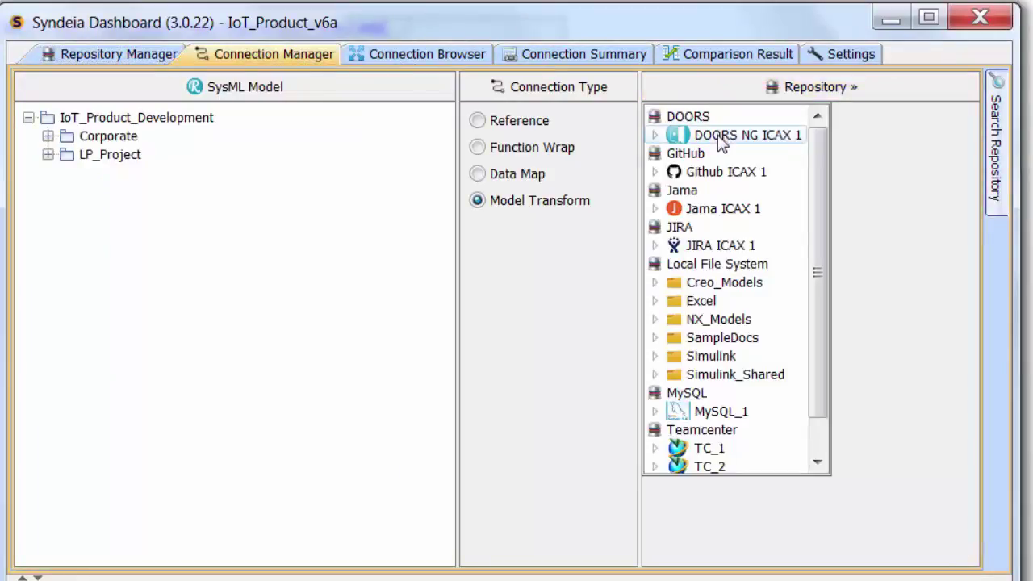
{"action": "left_click", "coordinate": [719, 139]}
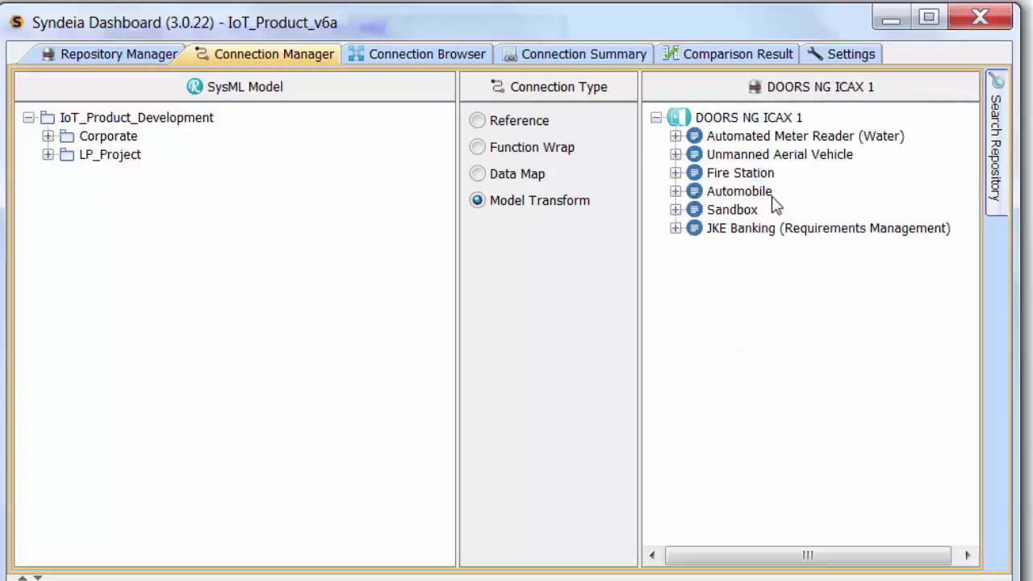
Import the DOORS collection 2480 - Project_Requirements_Spec under Project_Reqts as SysML requirements.
{"action": "left_click", "coordinate": [676, 209]}
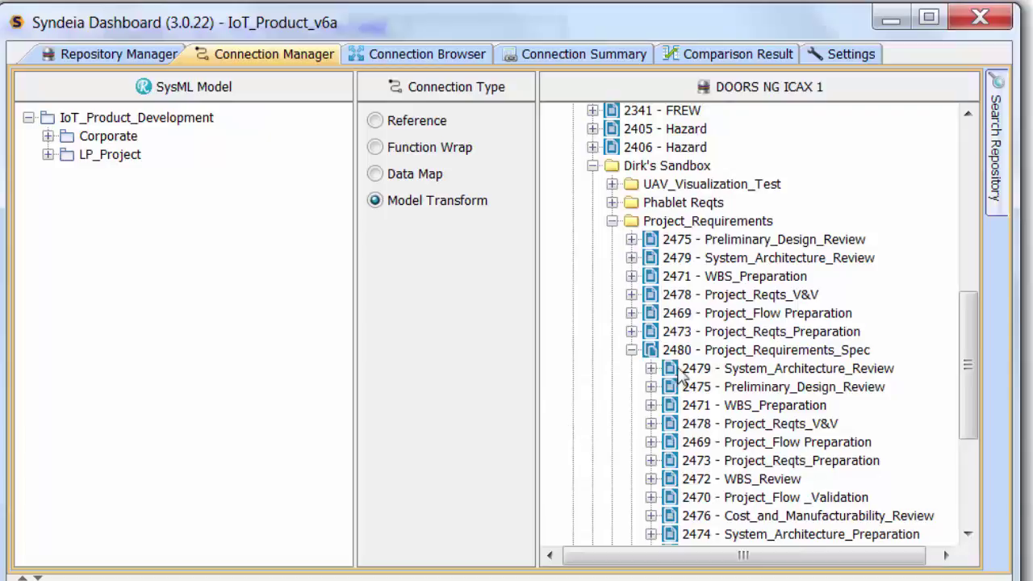
{"action": "left_click", "coordinate": [692, 352]}
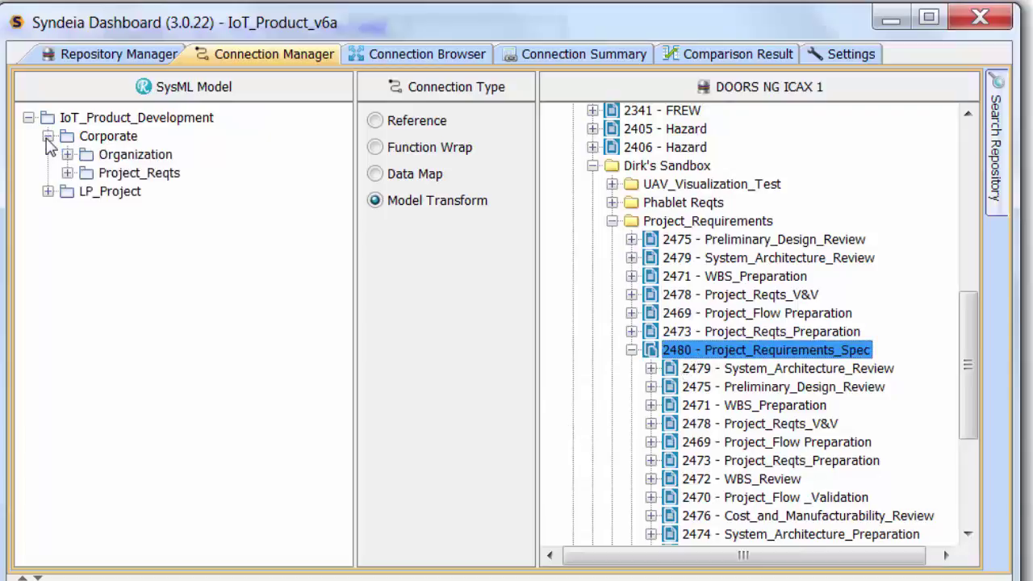
{"action": "left_click_drag", "start_coordinate": [717, 360], "coordinate": [184, 179]}
{"action": "left_click", "coordinate": [136, 369]}
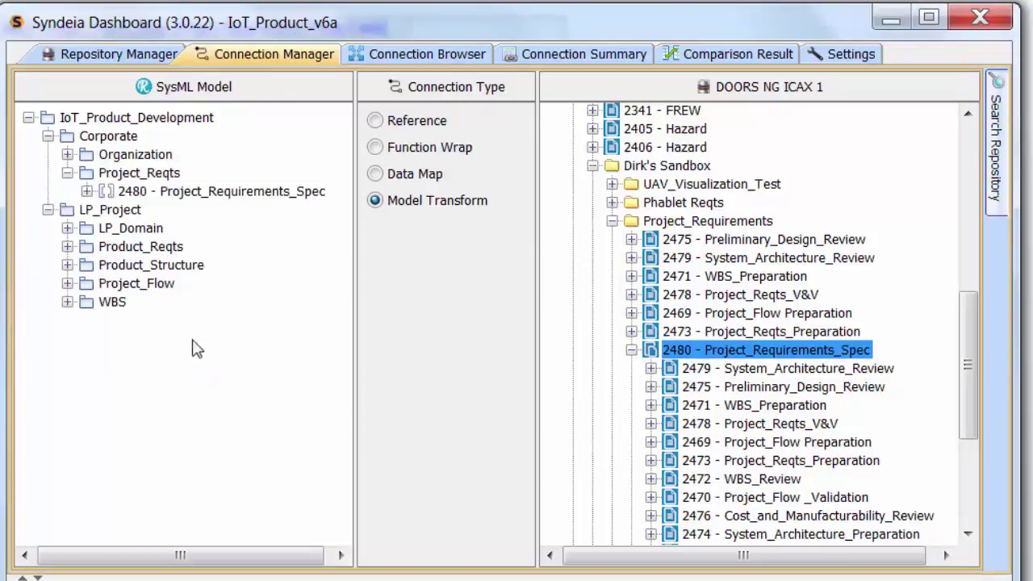
{"action": "left_click", "coordinate": [86, 191]}
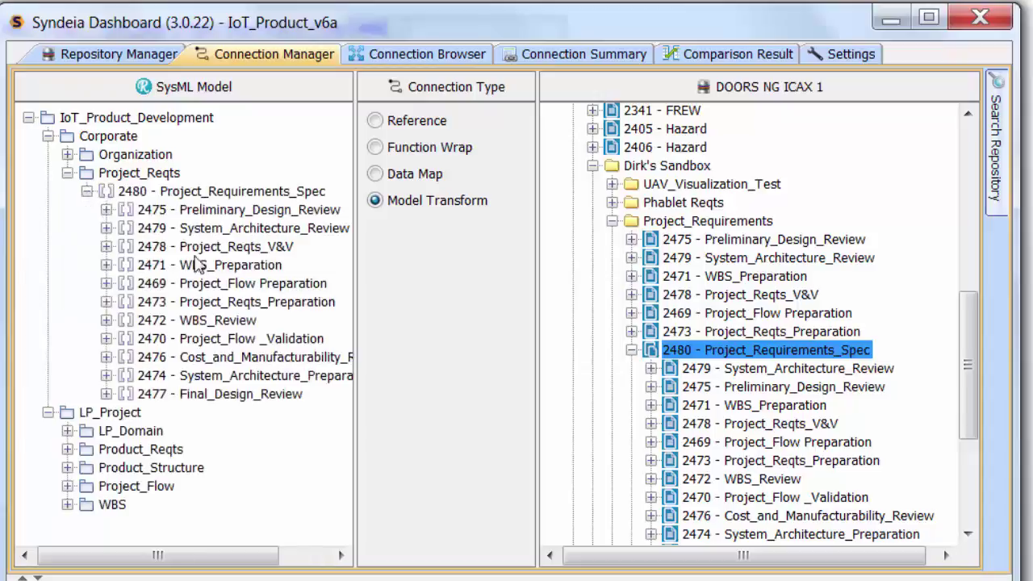
{"action": "left_click", "coordinate": [592, 87]}
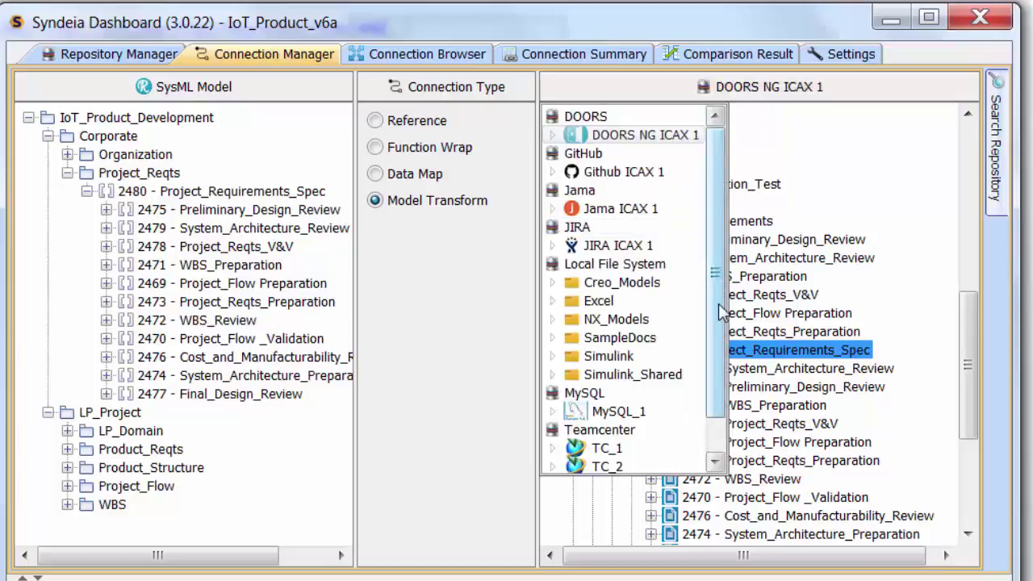
Switch to Jama ICAX 1 and bring IoT_LocaterPager's LP_Product_Spec into Product_Reqts as SysML requirements.
{"action": "left_click", "coordinate": [594, 210]}
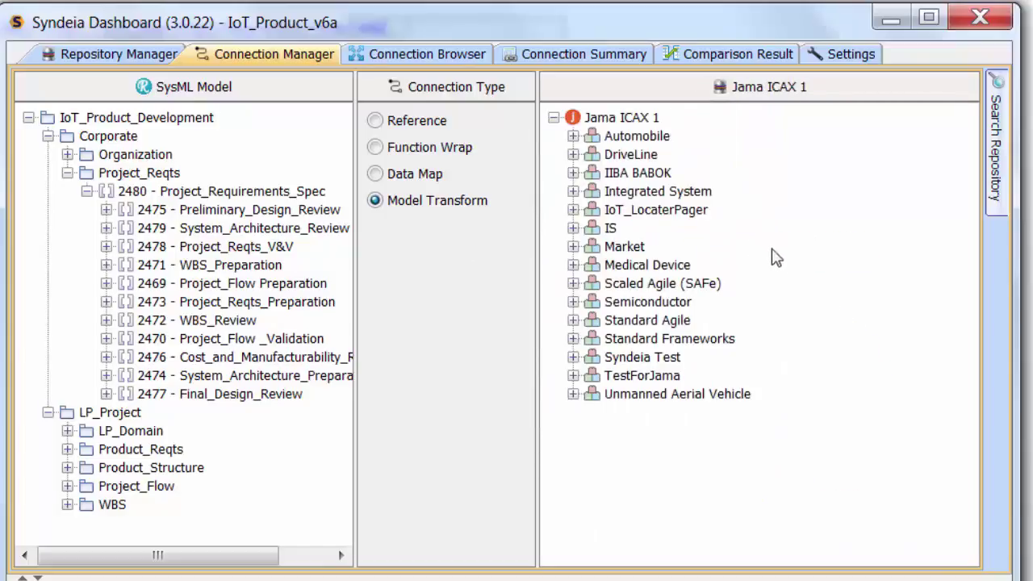
{"action": "left_click", "coordinate": [573, 210]}
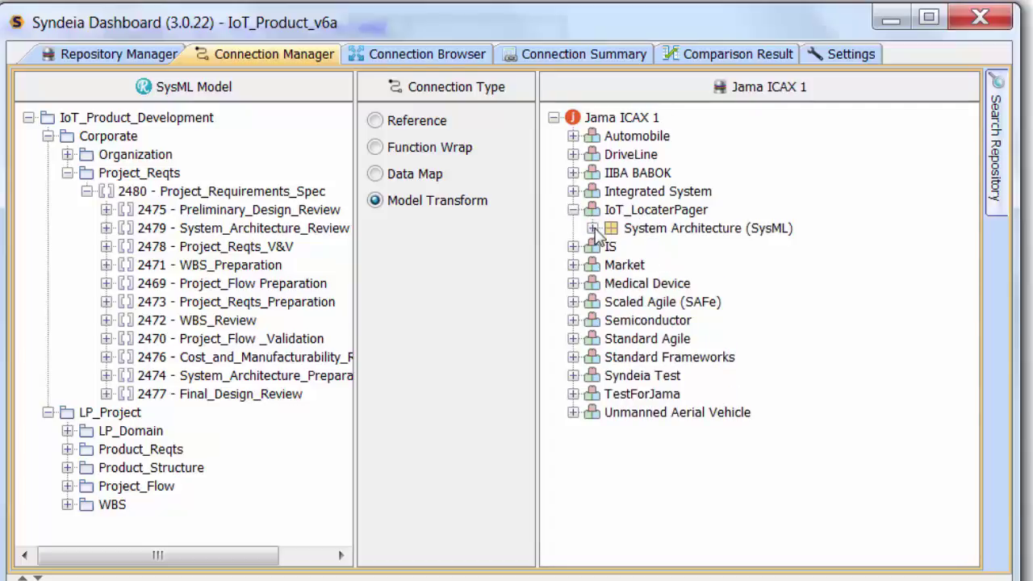
{"action": "left_click", "coordinate": [592, 229]}
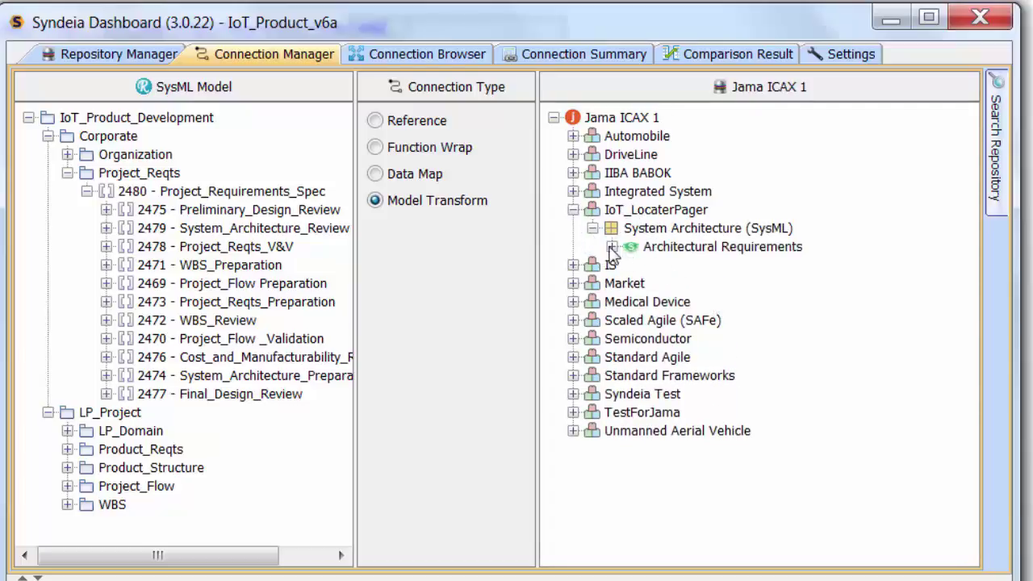
{"action": "left_click", "coordinate": [612, 247]}
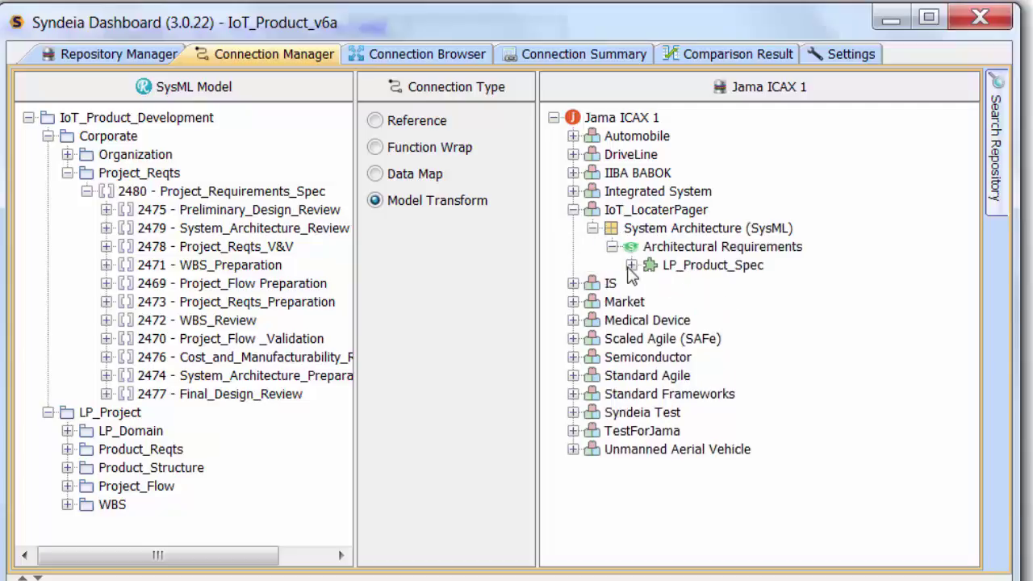
{"action": "left_click", "coordinate": [631, 266]}
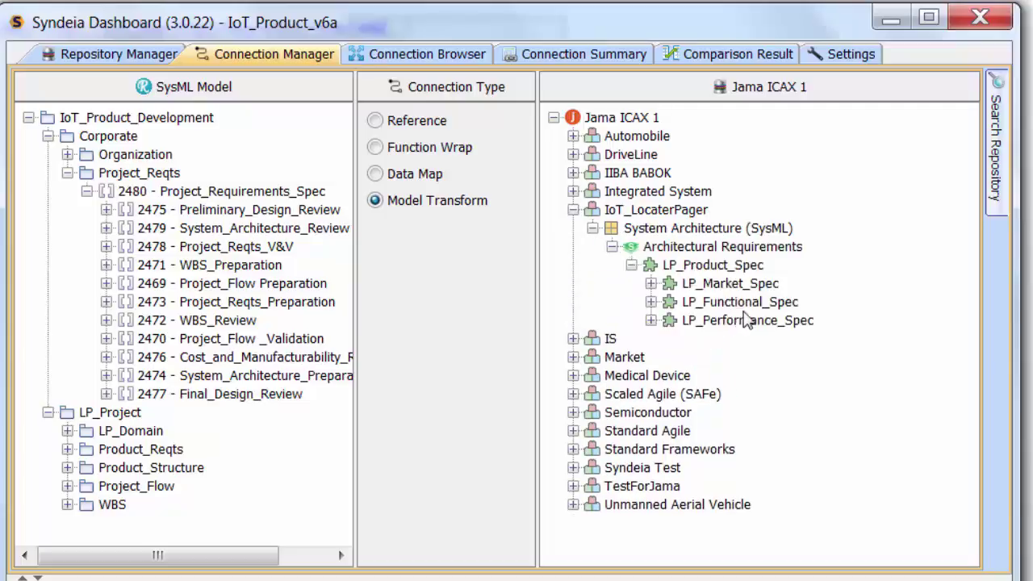
{"action": "left_click", "coordinate": [697, 268]}
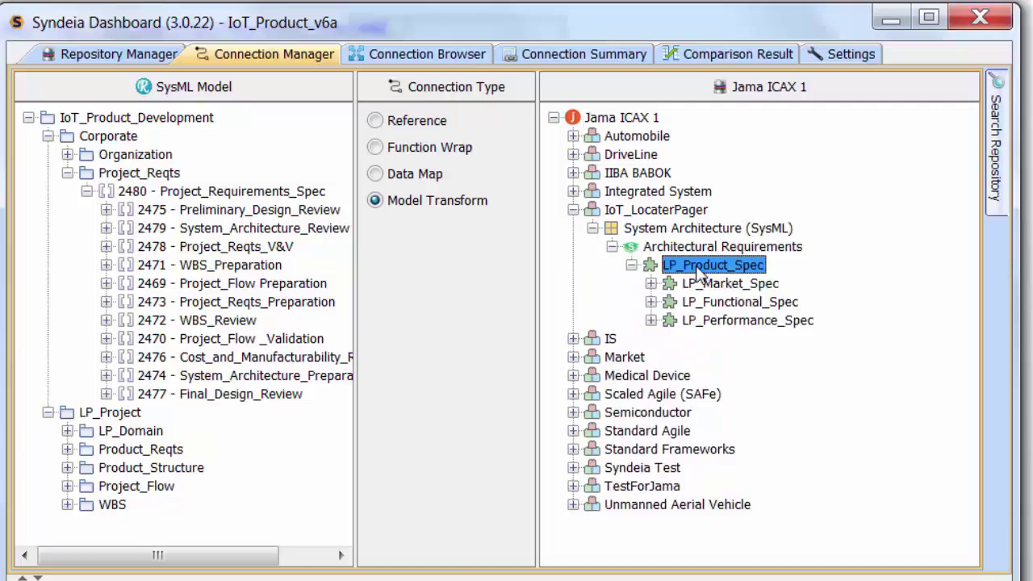
{"action": "left_click_drag", "start_coordinate": [697, 273], "coordinate": [154, 447]}
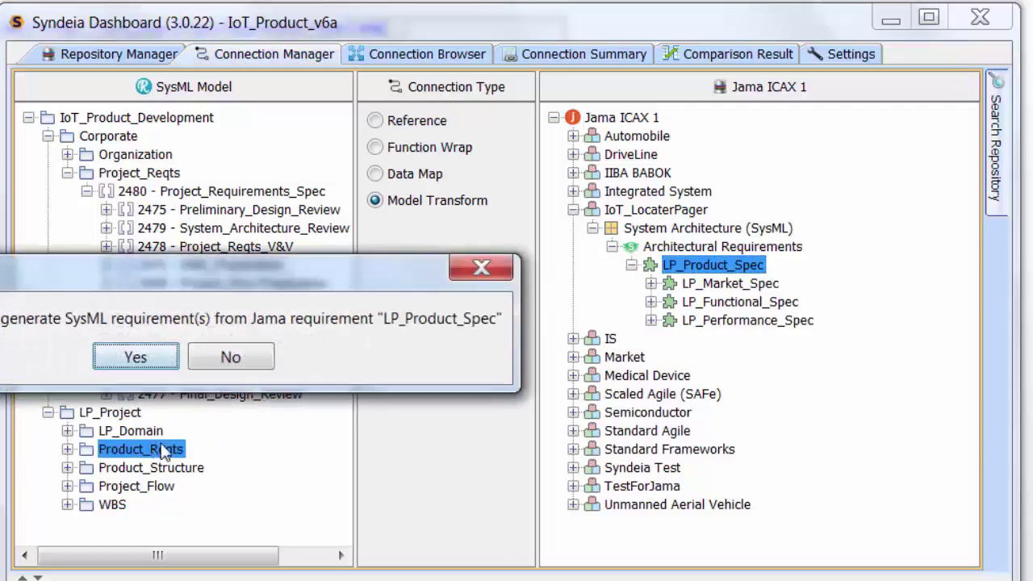
{"action": "left_click", "coordinate": [127, 356]}
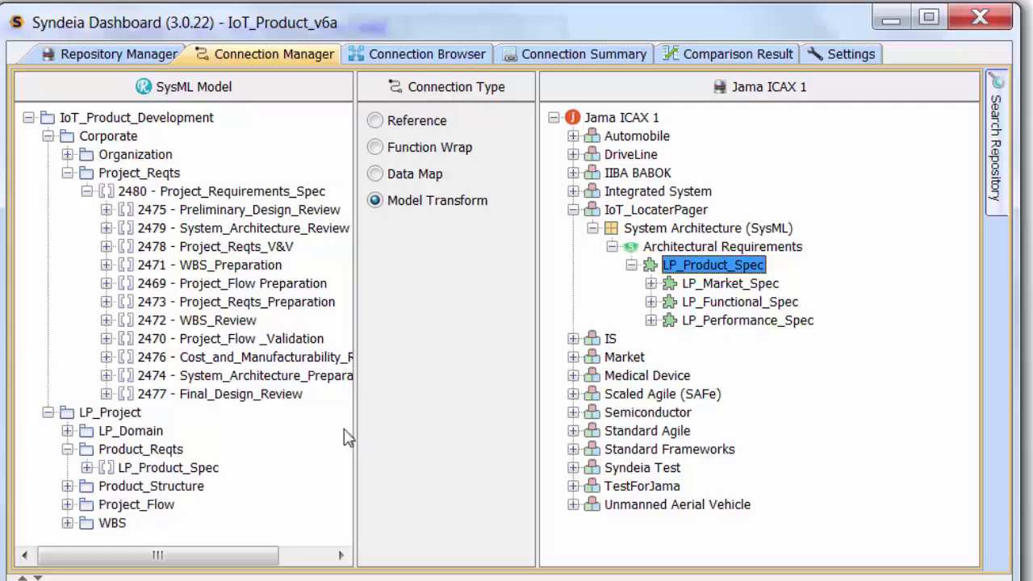
Expand LP_Product_Spec and its LP_Market_Spec, LP_Functional_Spec and LP_Performance_Spec requirement groups.
{"action": "left_click", "coordinate": [86, 467]}
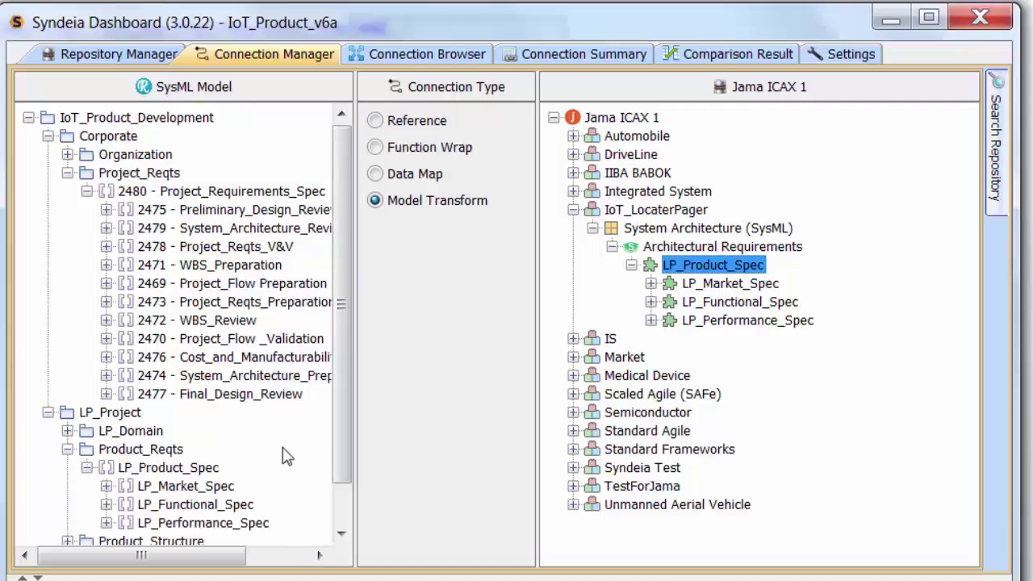
{"action": "left_click_drag", "start_coordinate": [340, 428], "coordinate": [339, 523]}
{"action": "left_click", "coordinate": [106, 439]}
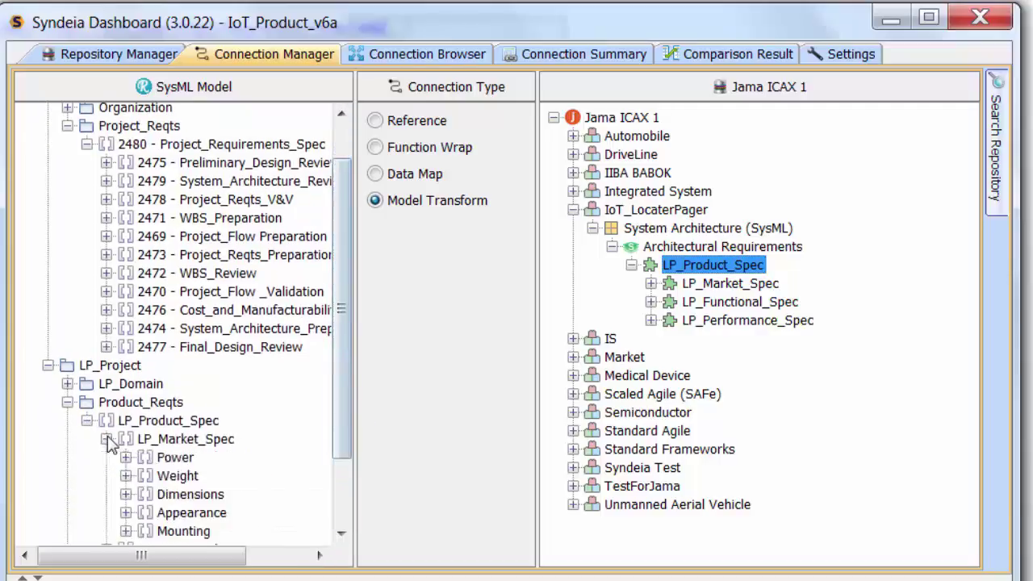
{"action": "left_click_drag", "start_coordinate": [336, 400], "coordinate": [339, 476]}
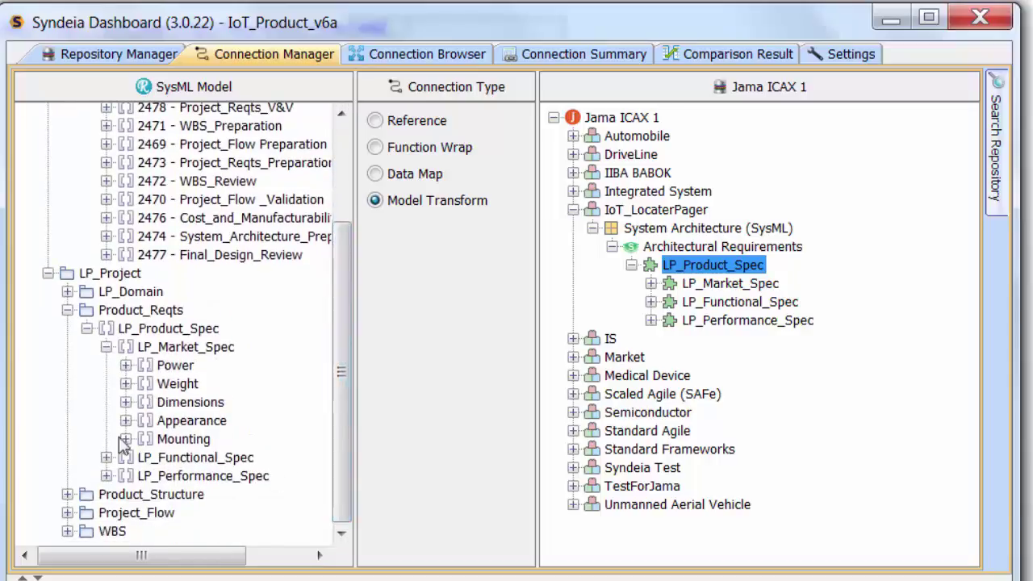
{"action": "left_click", "coordinate": [105, 458]}
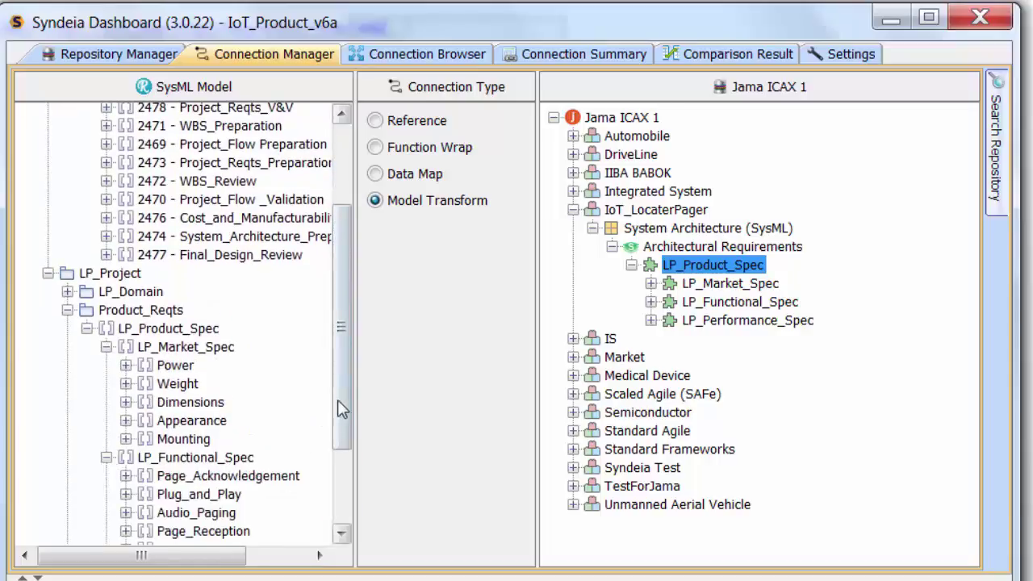
{"action": "left_click_drag", "start_coordinate": [337, 408], "coordinate": [335, 484]}
{"action": "left_click", "coordinate": [106, 476]}
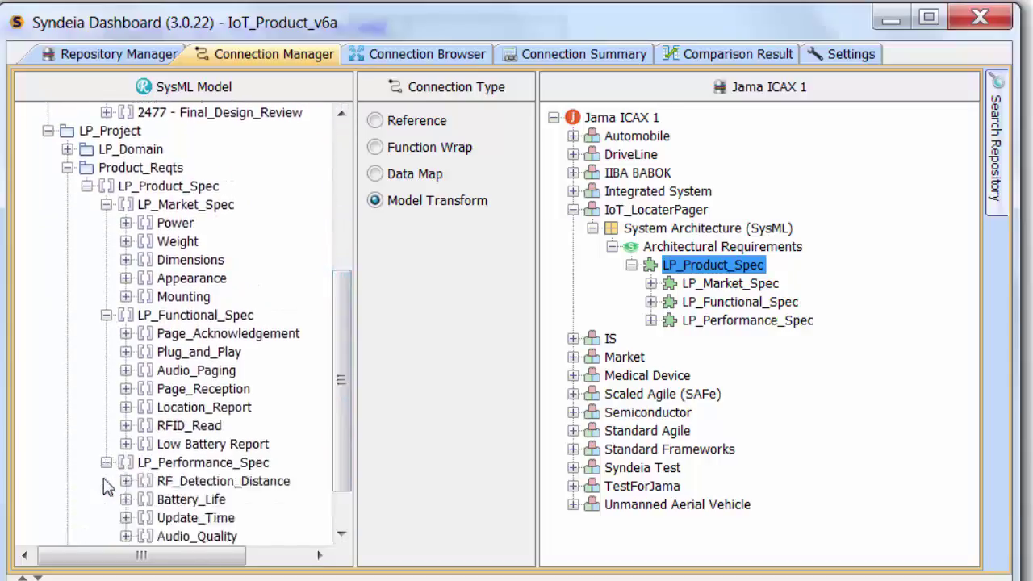
{"action": "left_click_drag", "start_coordinate": [339, 433], "coordinate": [346, 461]}
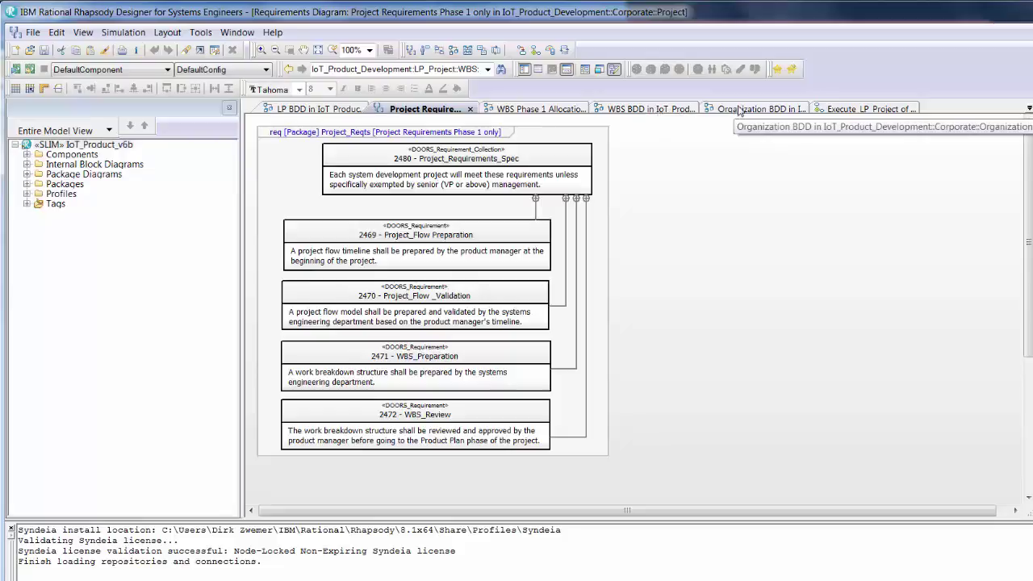
Browse the Execute_LP_Project, Phase_1_Create_Project_Plan and Organization BDD diagrams, ending on WBS BDD.
{"action": "left_click", "coordinate": [841, 109]}
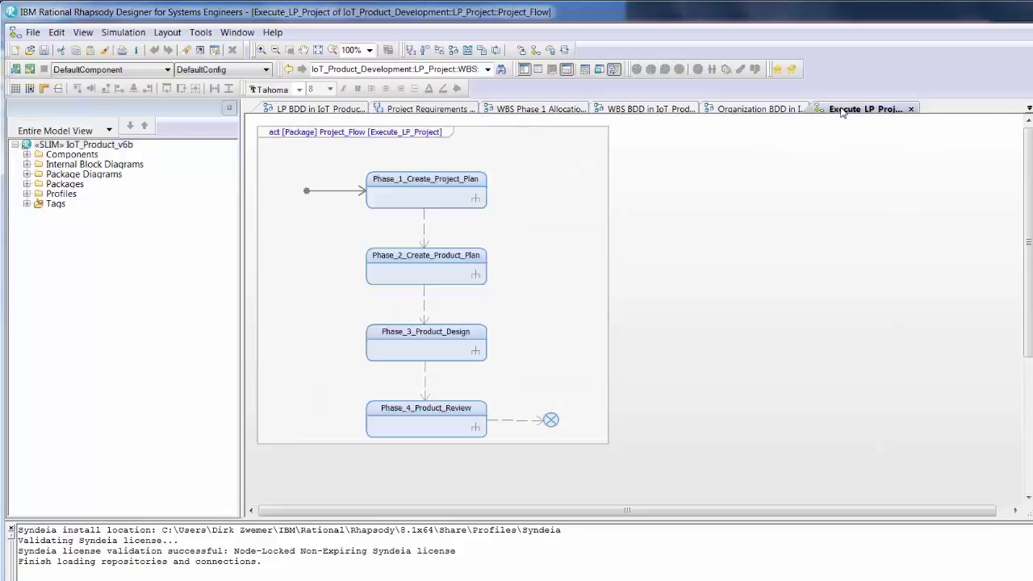
{"action": "left_click", "coordinate": [1029, 108]}
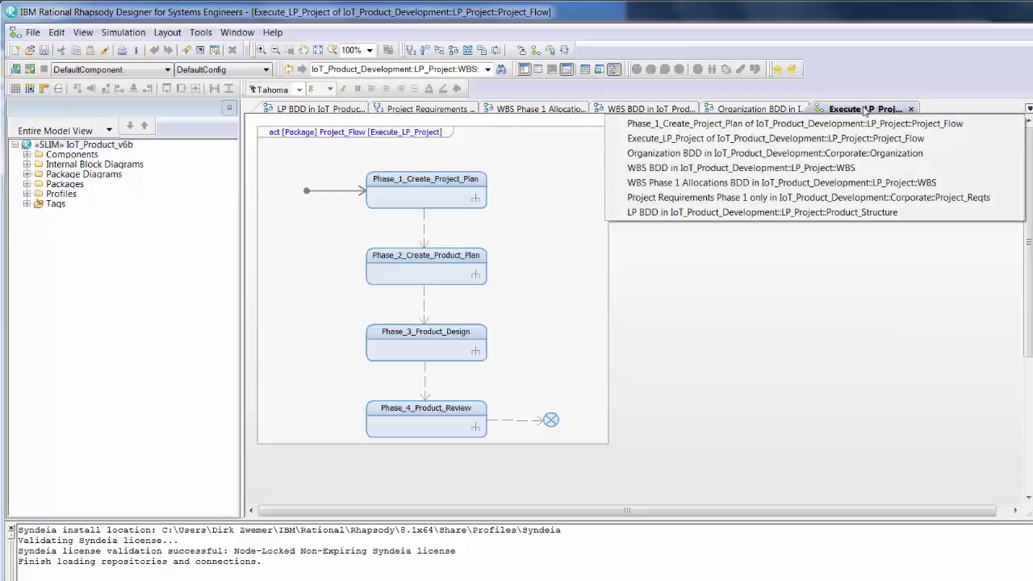
{"action": "left_click", "coordinate": [751, 125]}
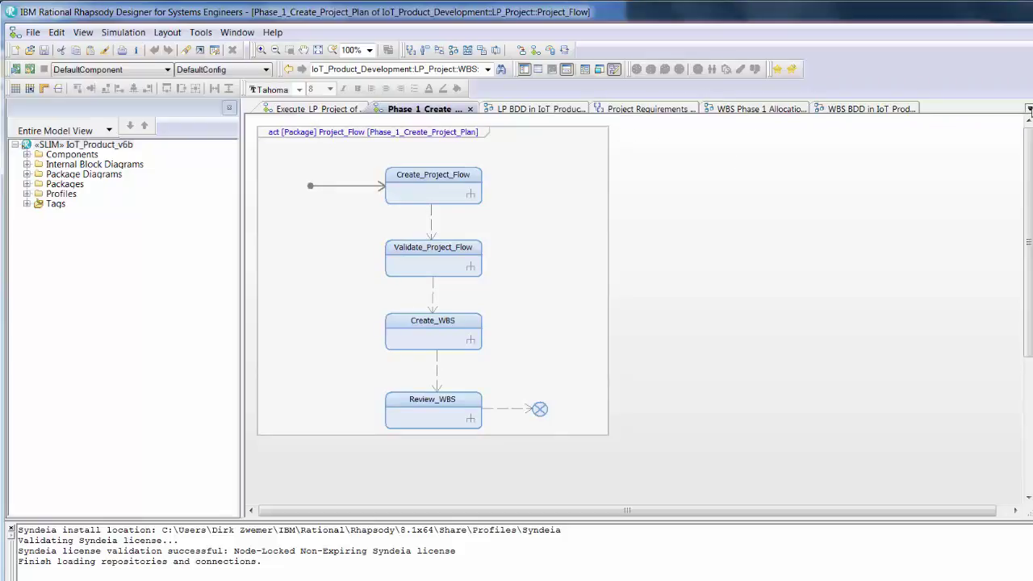
{"action": "left_click", "coordinate": [1029, 109]}
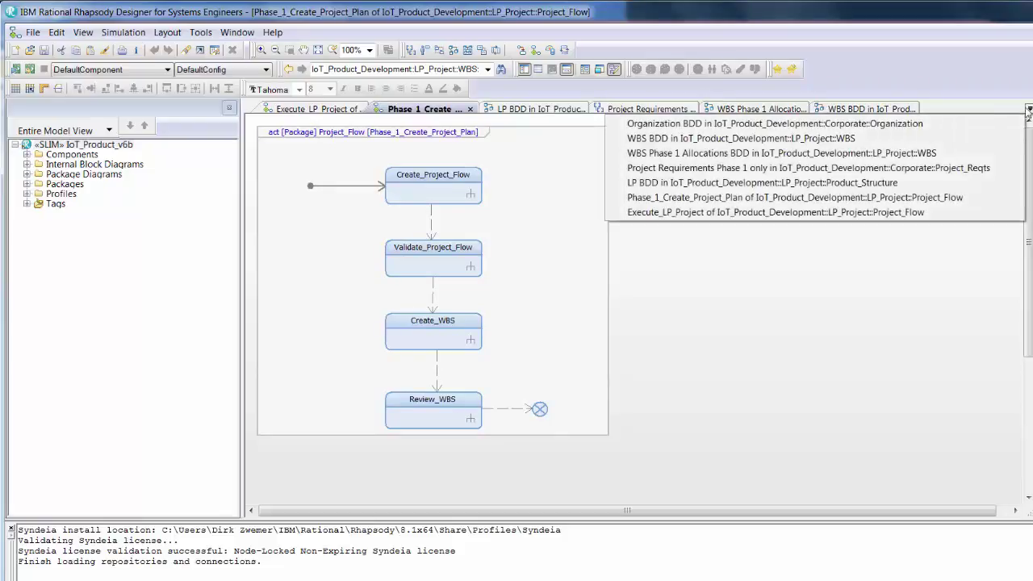
{"action": "left_click", "coordinate": [736, 125]}
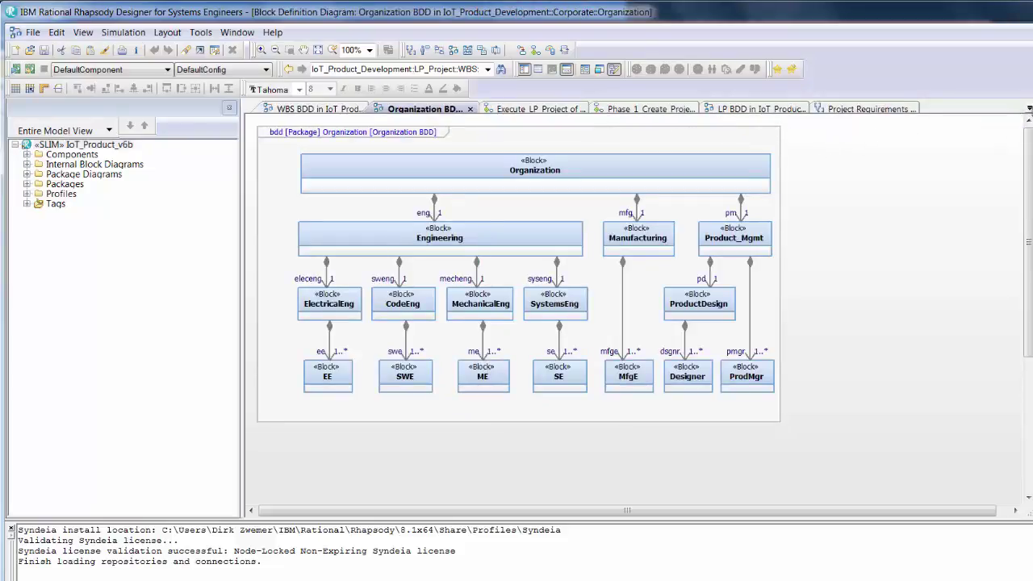
{"action": "left_click", "coordinate": [1027, 109]}
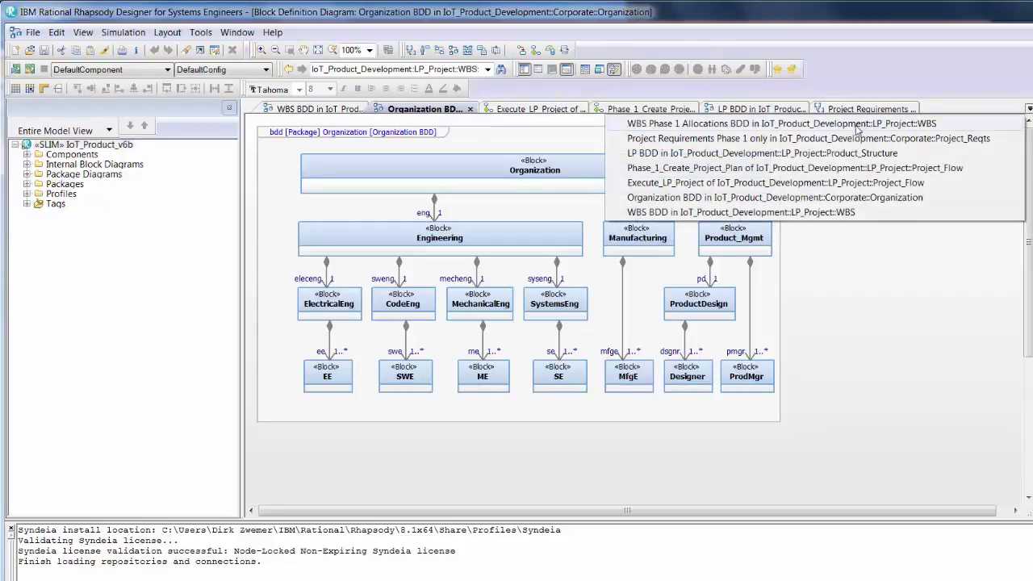
{"action": "left_click", "coordinate": [822, 212]}
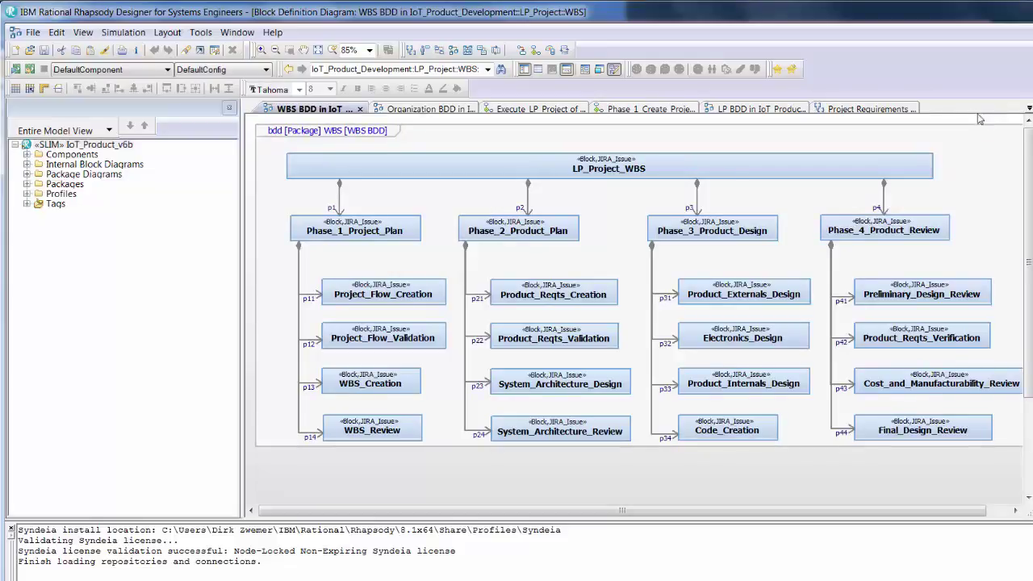
Show WBS Phase 1 Allocations BDD and expand IoT_Product_Development > LP_Project packages in the browser.
{"action": "left_click", "coordinate": [1029, 108]}
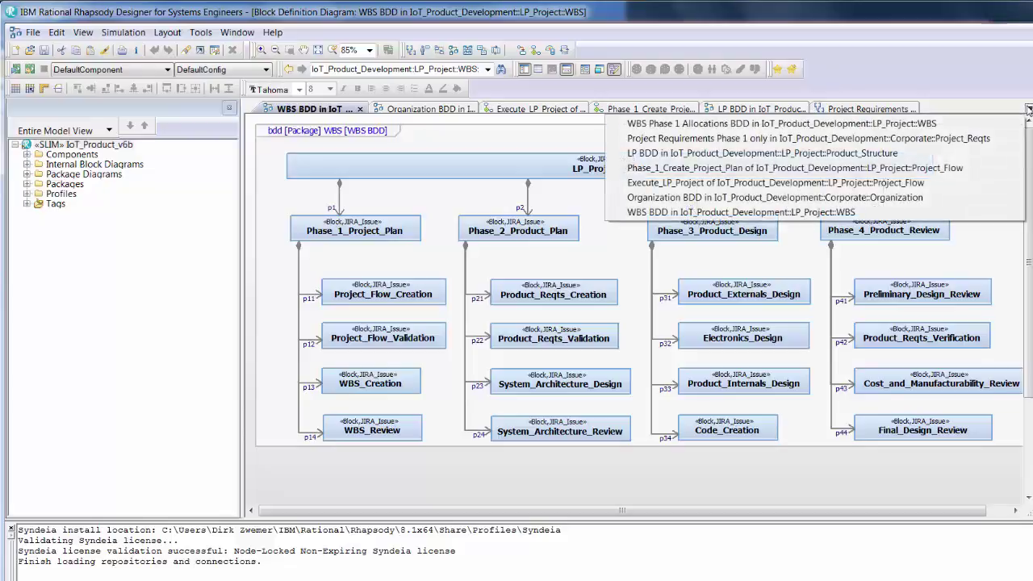
{"action": "left_click", "coordinate": [722, 124]}
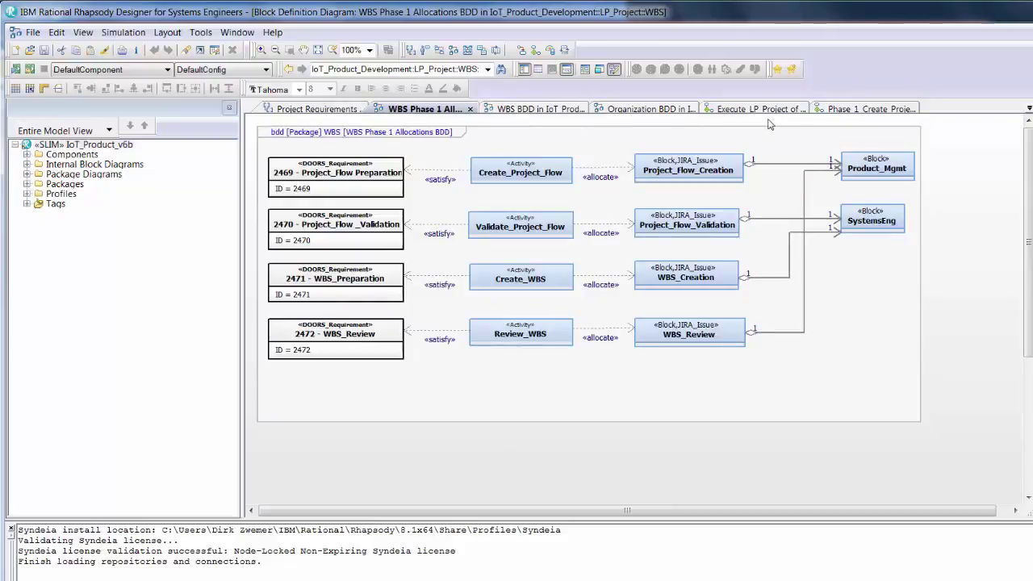
{"action": "left_click", "coordinate": [27, 184]}
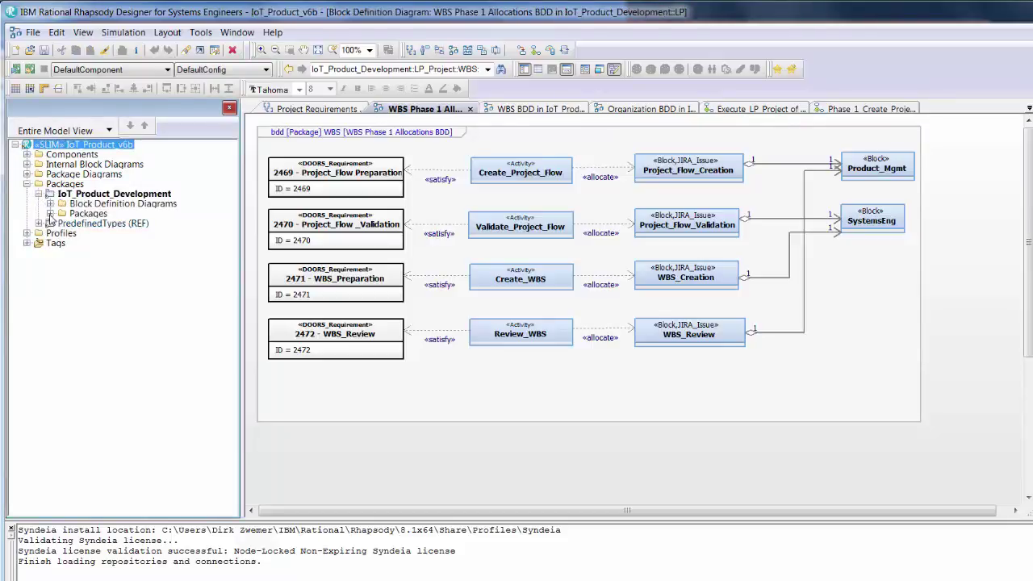
{"action": "left_click", "coordinate": [50, 214]}
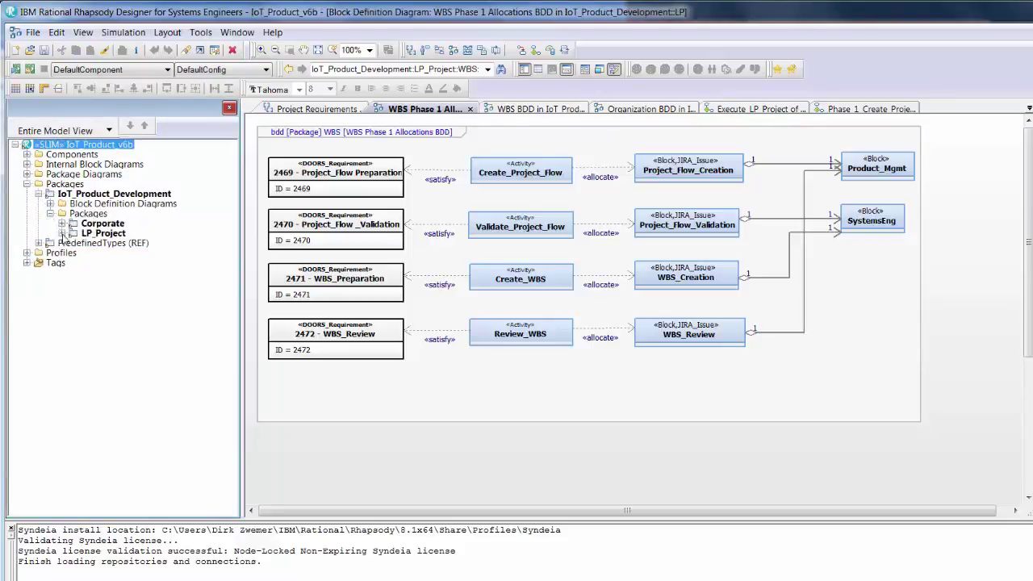
{"action": "left_click", "coordinate": [62, 234]}
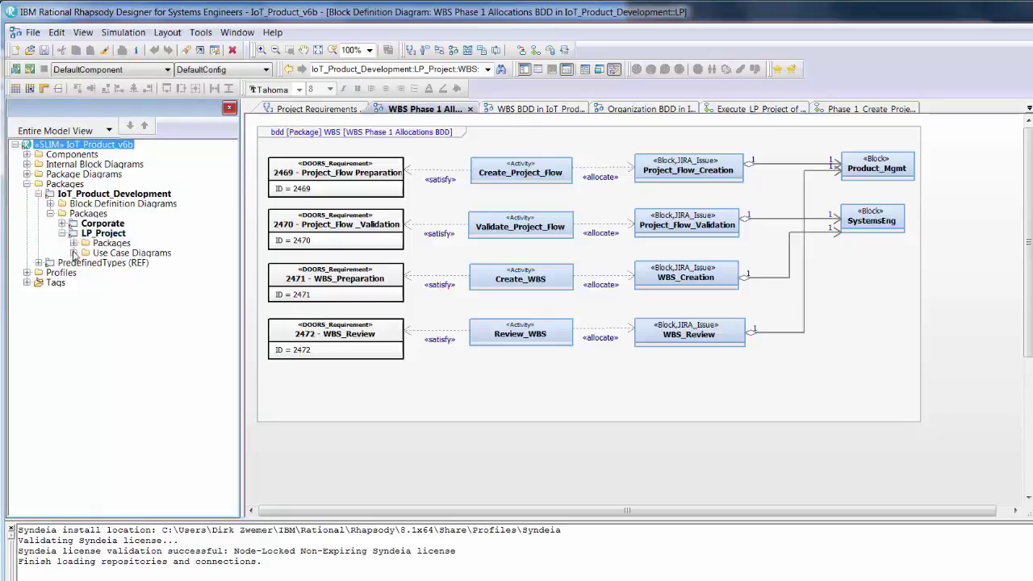
{"action": "left_click", "coordinate": [73, 244]}
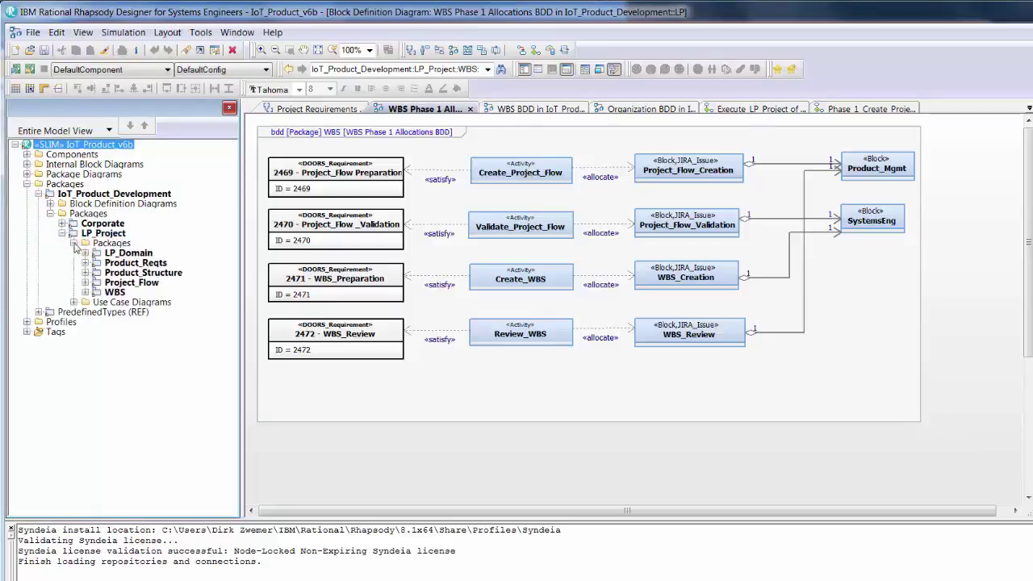
Open the Syndeia Dashboard Connection Manager targeting the Simulink repository's LocatorPager2 folder.
{"action": "right_click", "coordinate": [92, 196]}
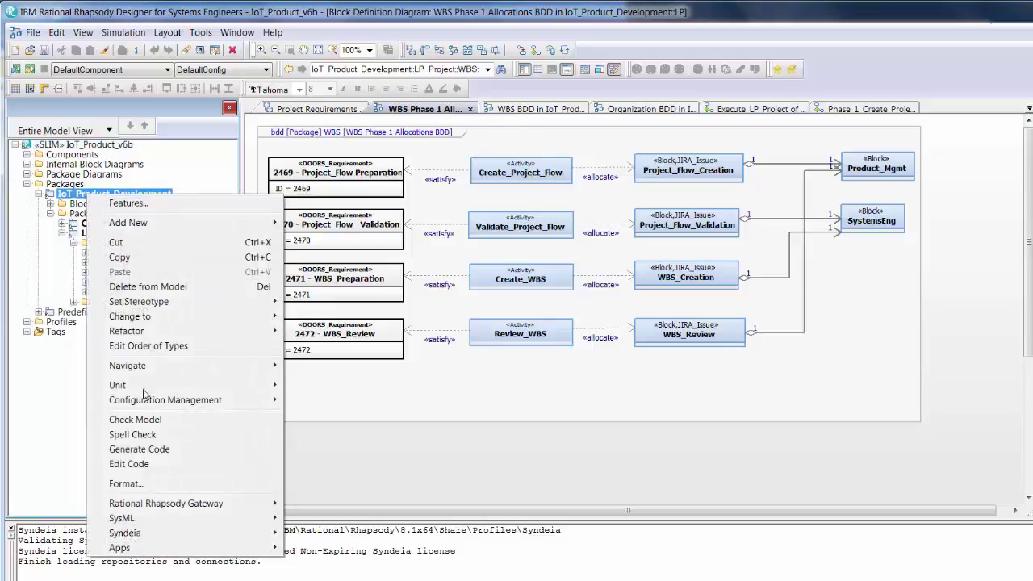
{"action": "mouse_move", "coordinate": [201, 537]}
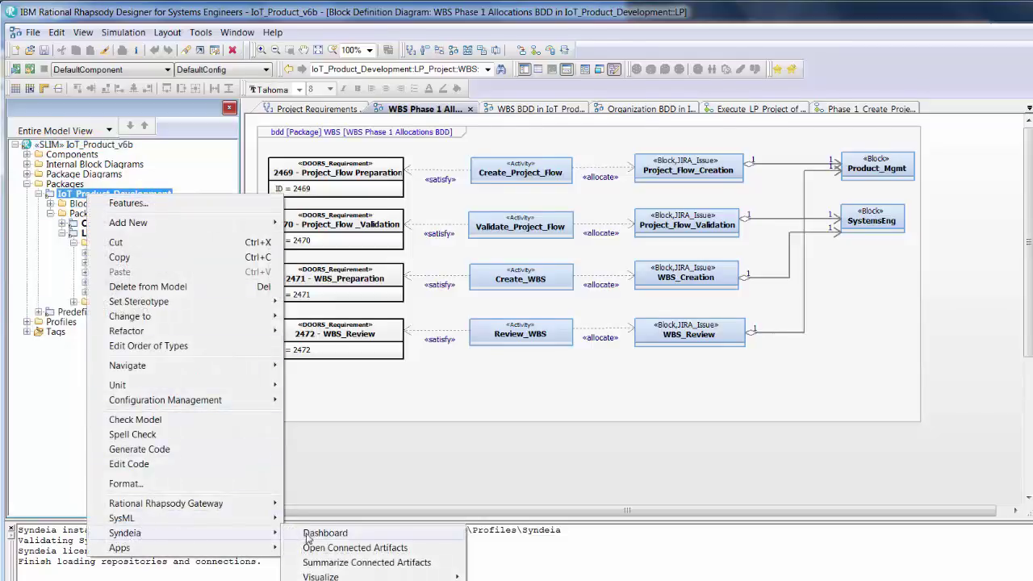
{"action": "left_click", "coordinate": [292, 538]}
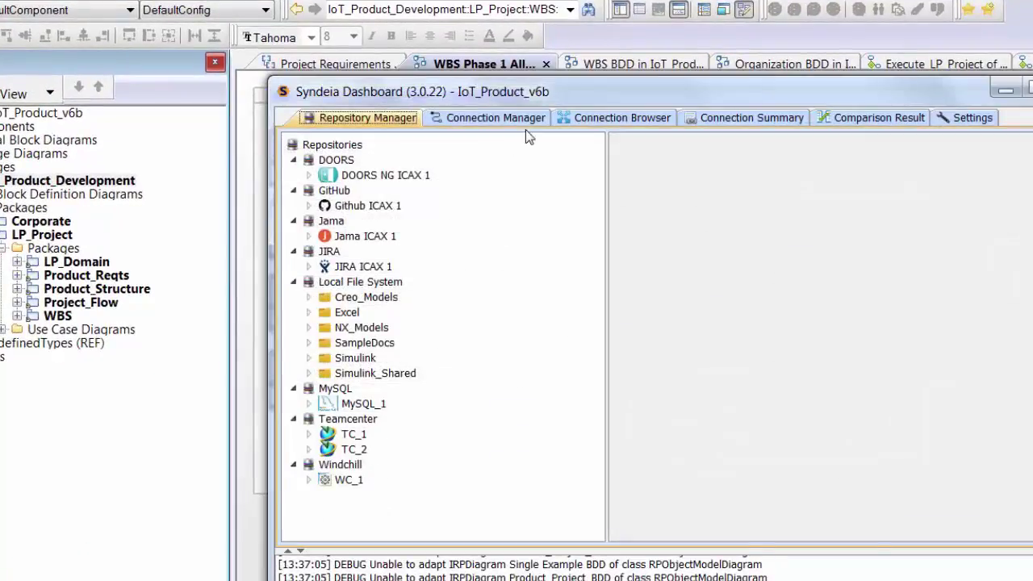
{"action": "left_click", "coordinate": [523, 121]}
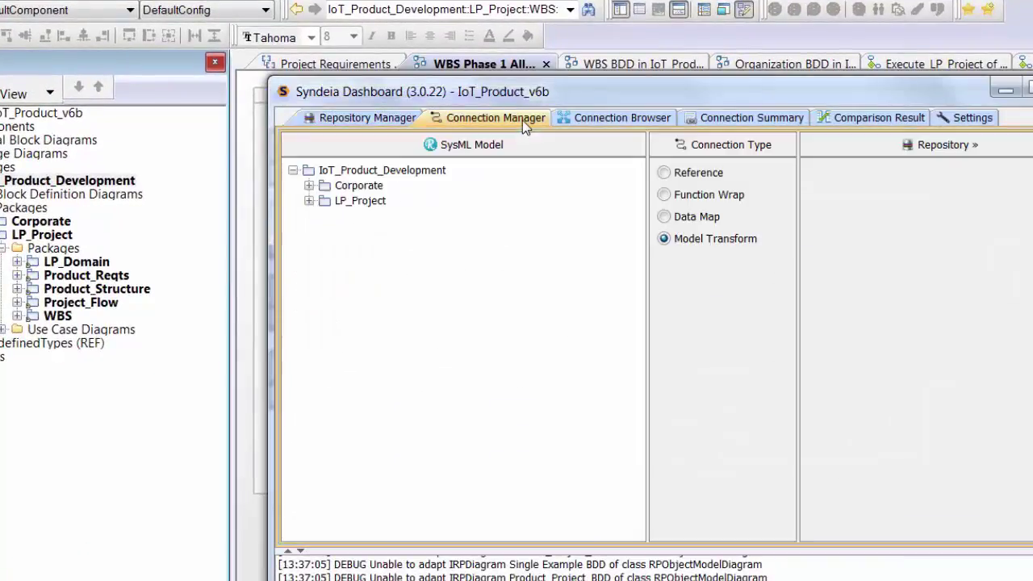
{"action": "left_click", "coordinate": [842, 143]}
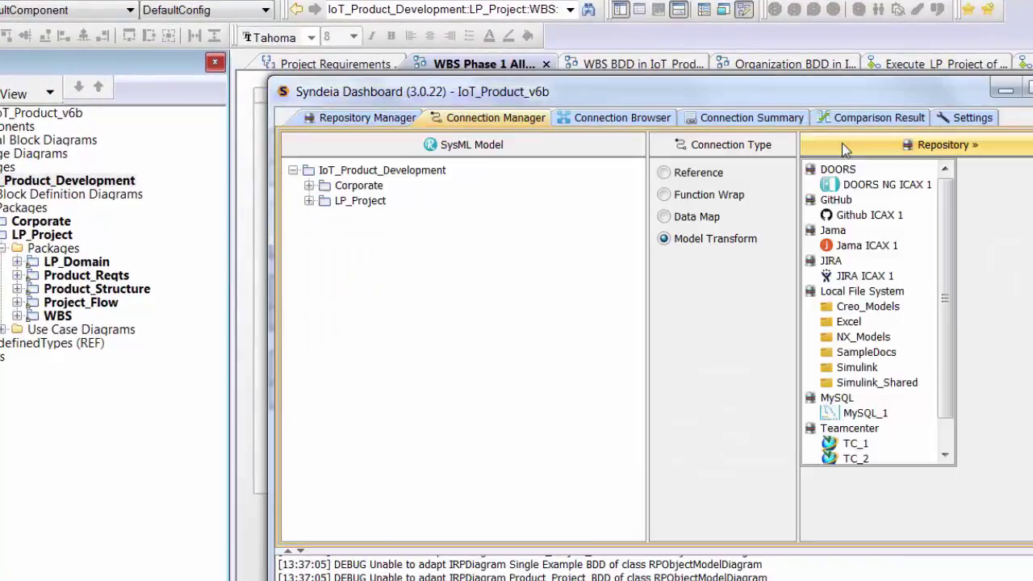
{"action": "left_click", "coordinate": [851, 368]}
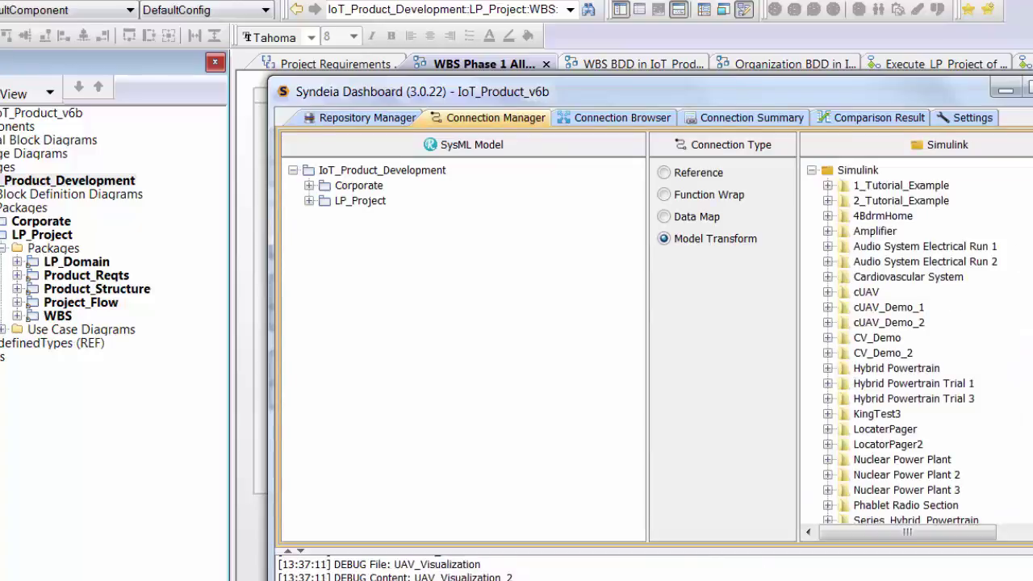
{"action": "scroll", "coordinate": [902, 339], "scroll_direction": "down", "scroll_amount": 1}
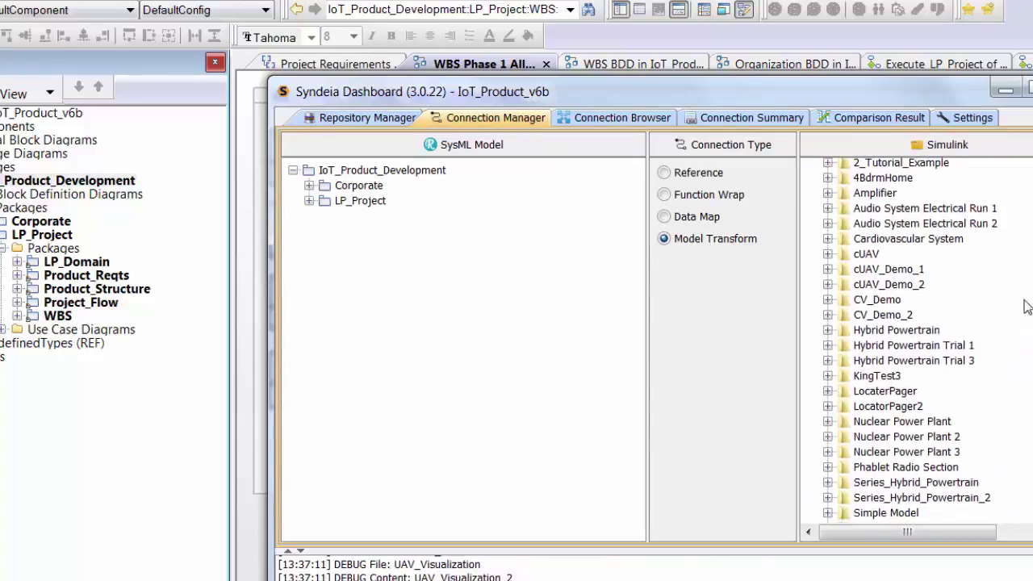
{"action": "left_click", "coordinate": [827, 406]}
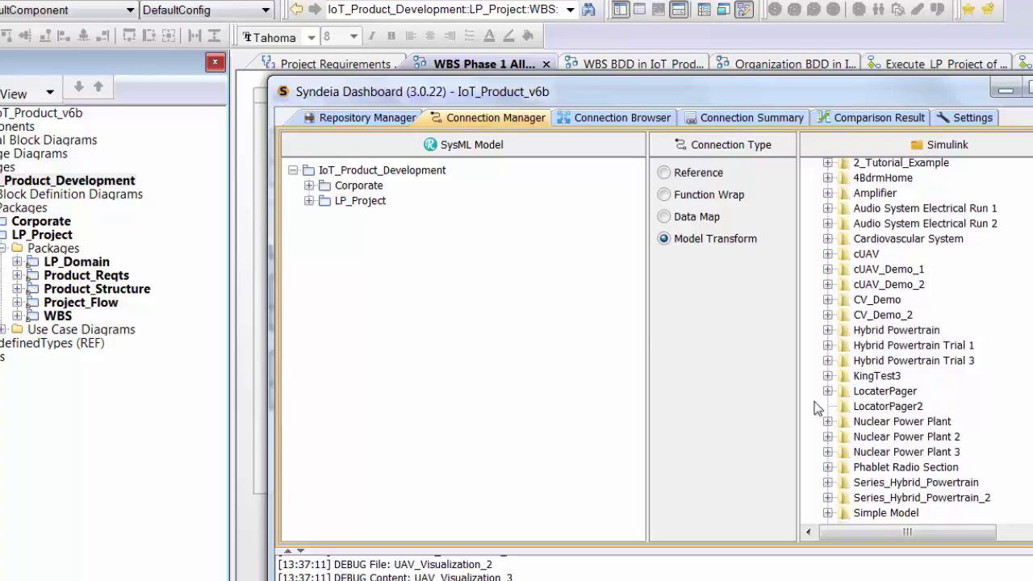
Generate a Simulink model in LocatorPager2 from the SW_Structure LP_Code block.
{"action": "left_click", "coordinate": [309, 200]}
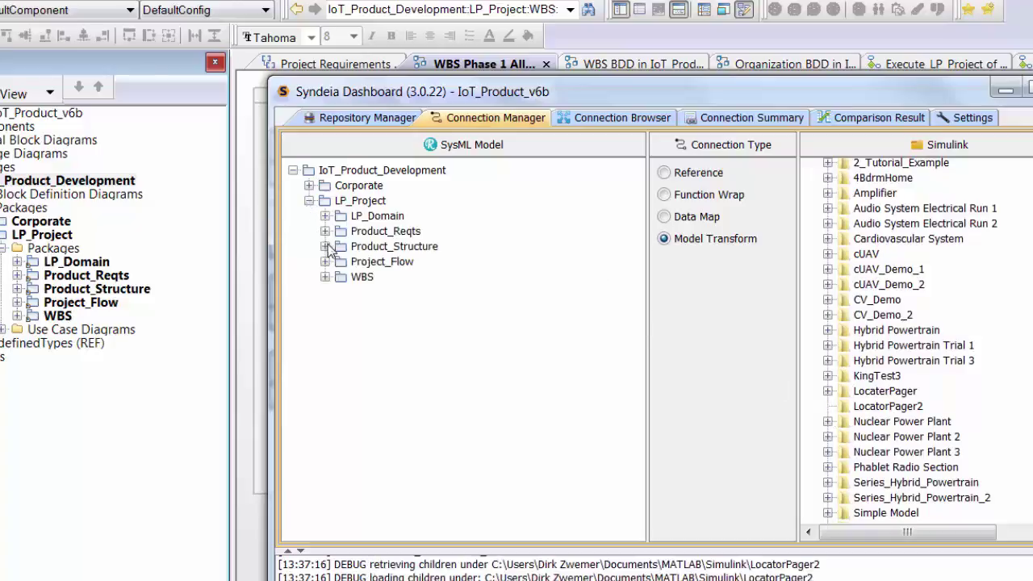
{"action": "left_click", "coordinate": [326, 246]}
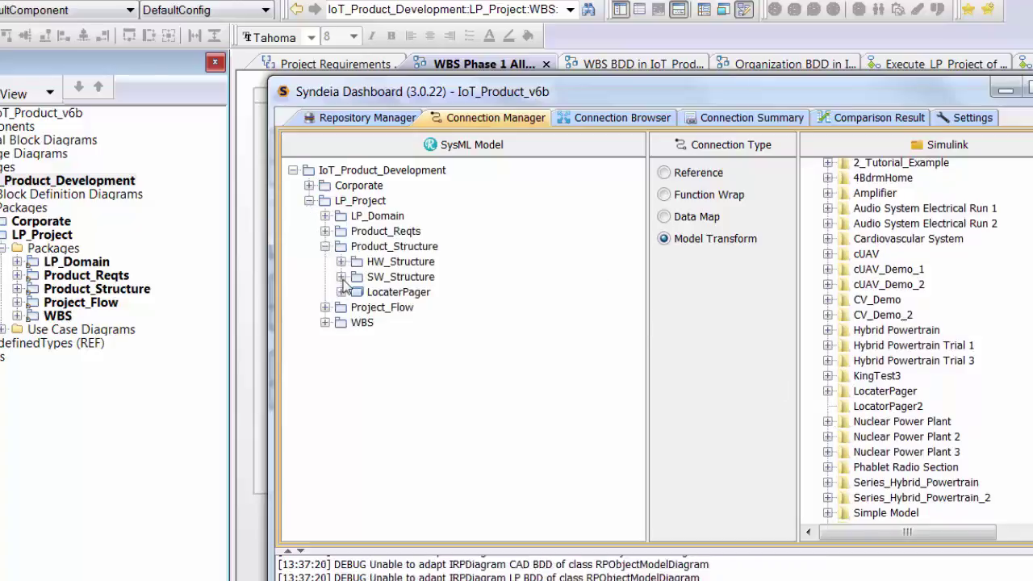
{"action": "left_click", "coordinate": [341, 276]}
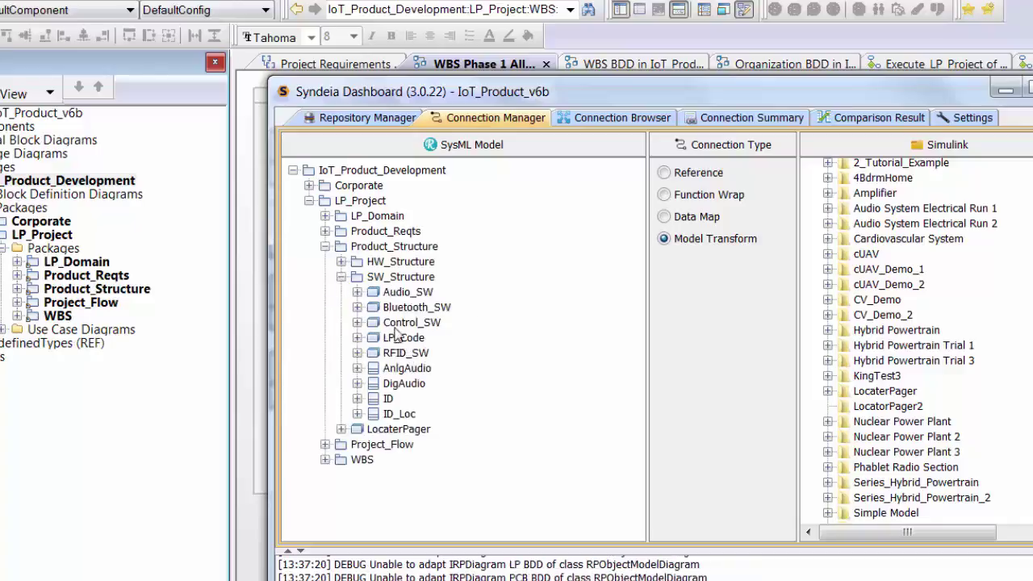
{"action": "left_click_drag", "start_coordinate": [394, 339], "coordinate": [878, 410]}
{"action": "left_click", "coordinate": [884, 363]}
{"action": "left_click", "coordinate": [898, 392]}
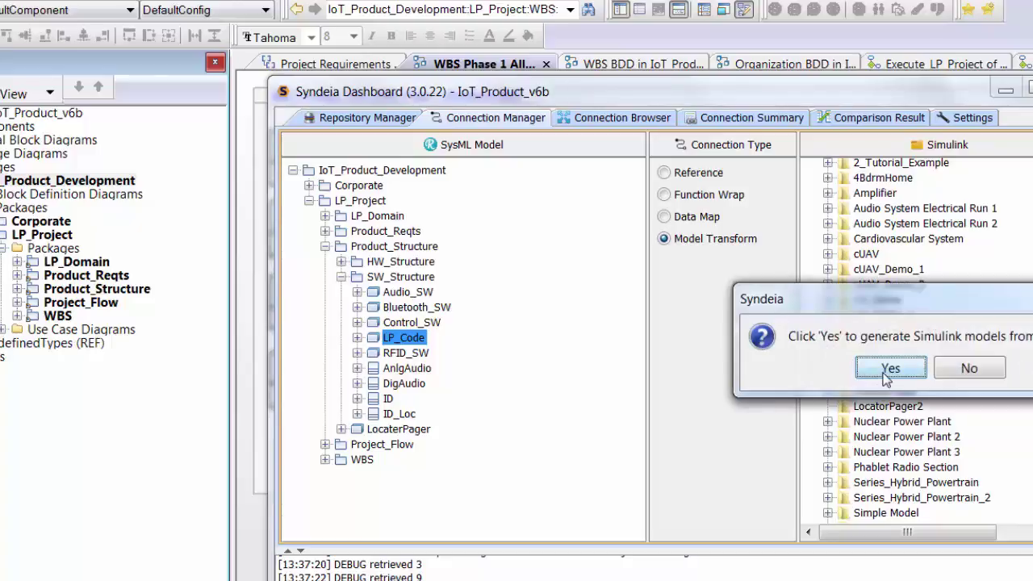
{"action": "left_click", "coordinate": [890, 369]}
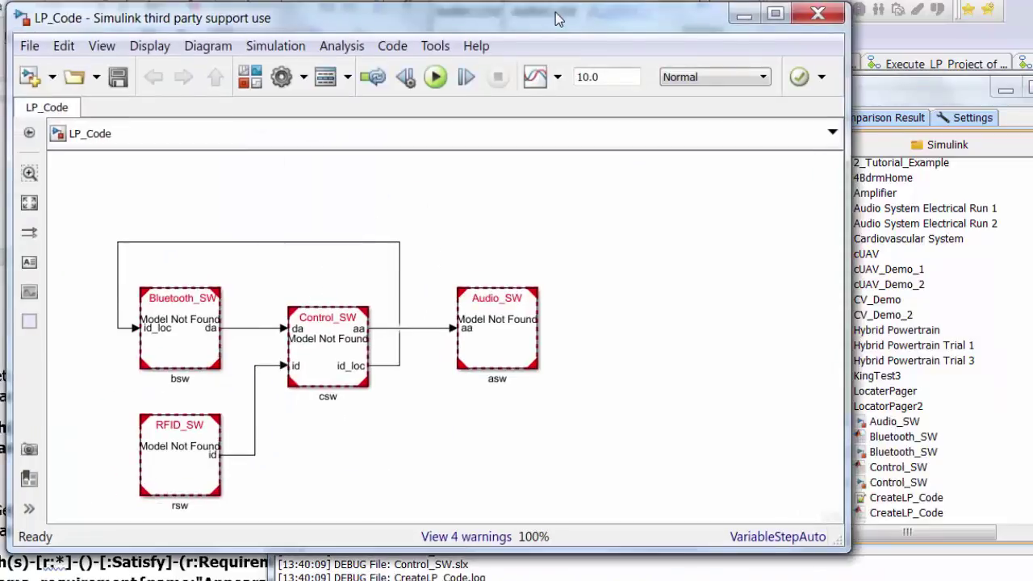
{"action": "left_click", "coordinate": [744, 16]}
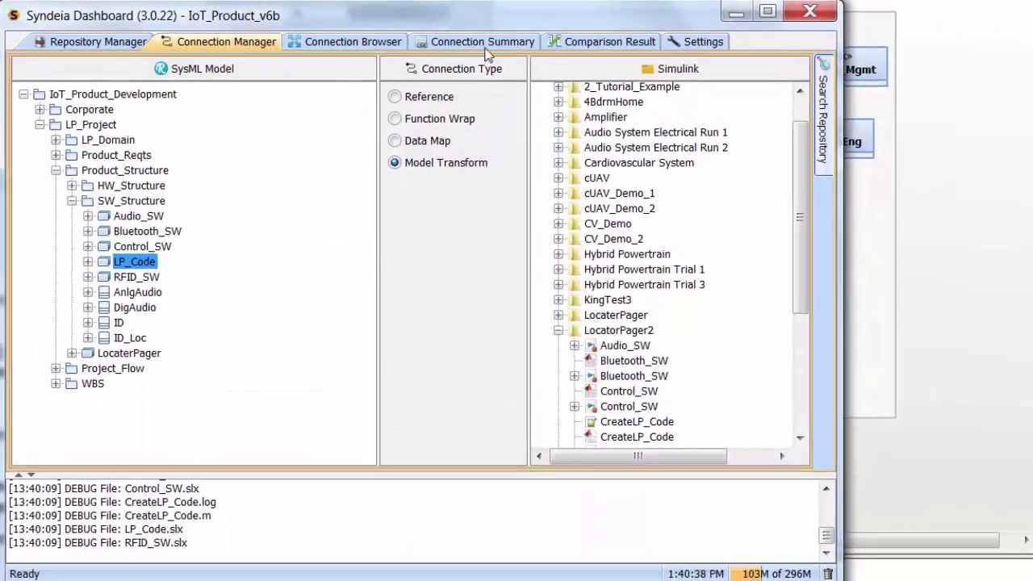
{"action": "left_click", "coordinate": [571, 75]}
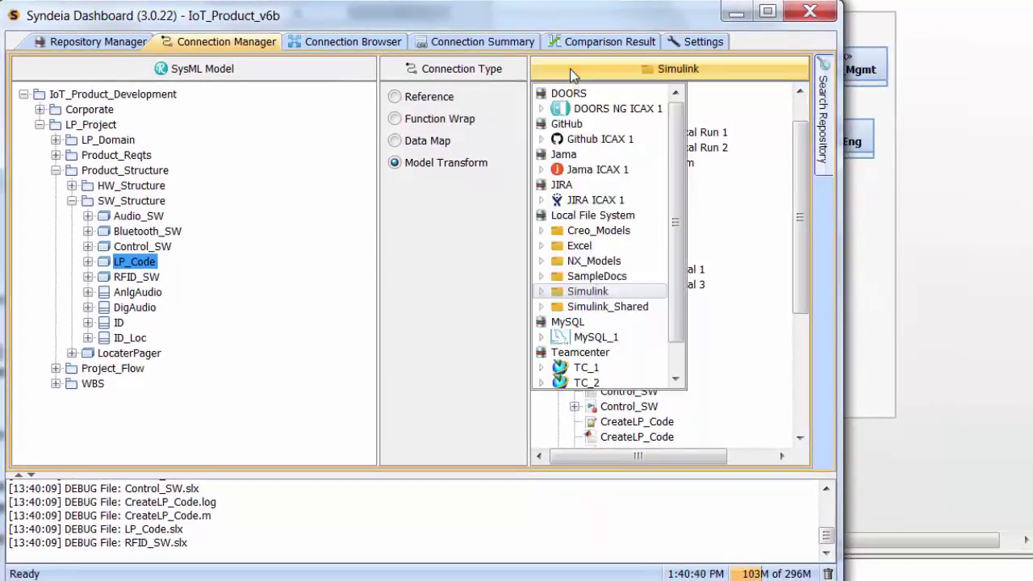
Target JIRA ICAX 1 and link LP_Project_WBS to the Syndeia Demo Box JIRA project.
{"action": "left_click", "coordinate": [570, 202]}
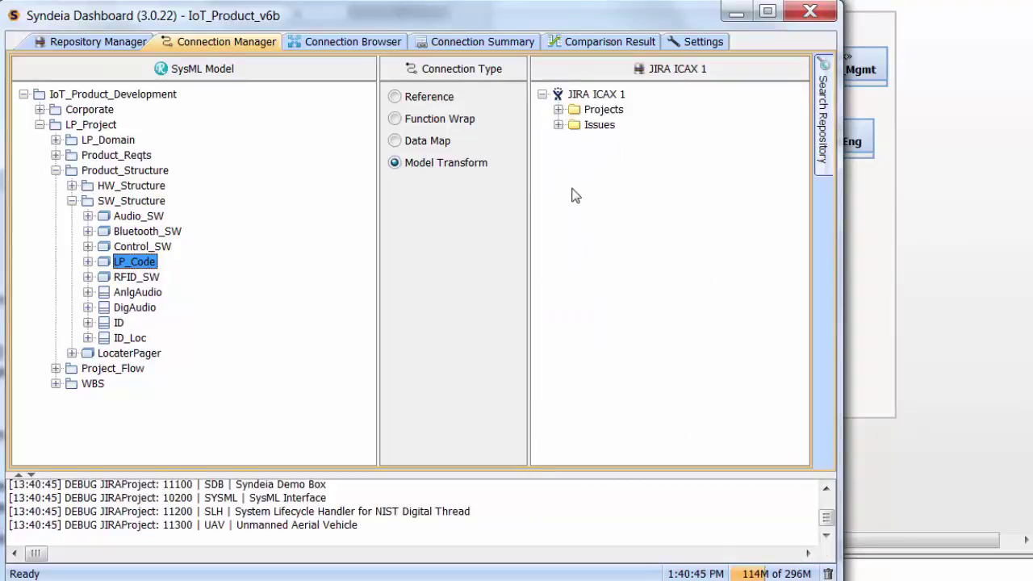
{"action": "left_click", "coordinate": [558, 109]}
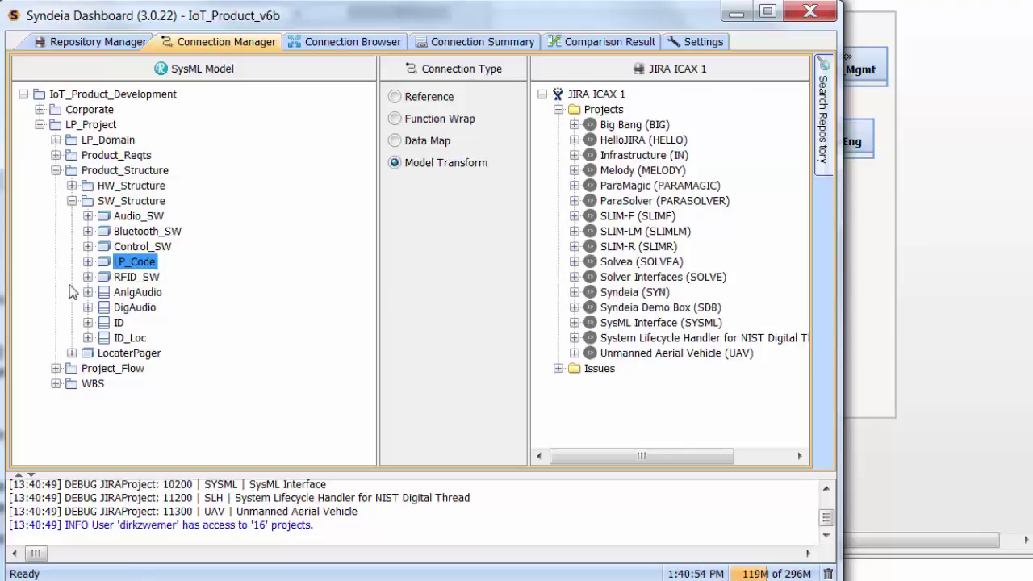
{"action": "left_click", "coordinate": [56, 385]}
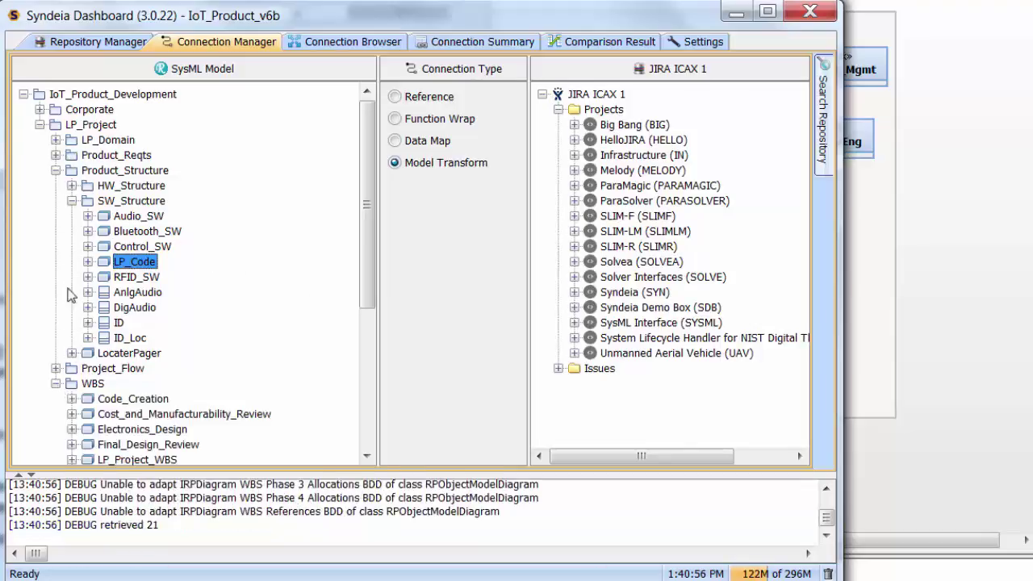
{"action": "left_click", "coordinate": [72, 201]}
{"action": "left_click", "coordinate": [56, 170]}
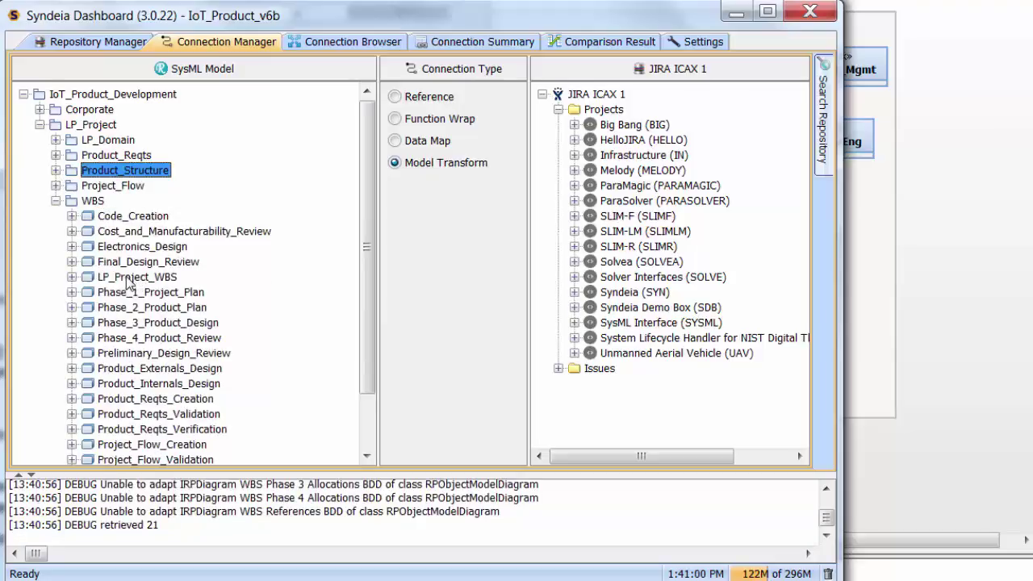
{"action": "left_click_drag", "start_coordinate": [126, 283], "coordinate": [637, 310]}
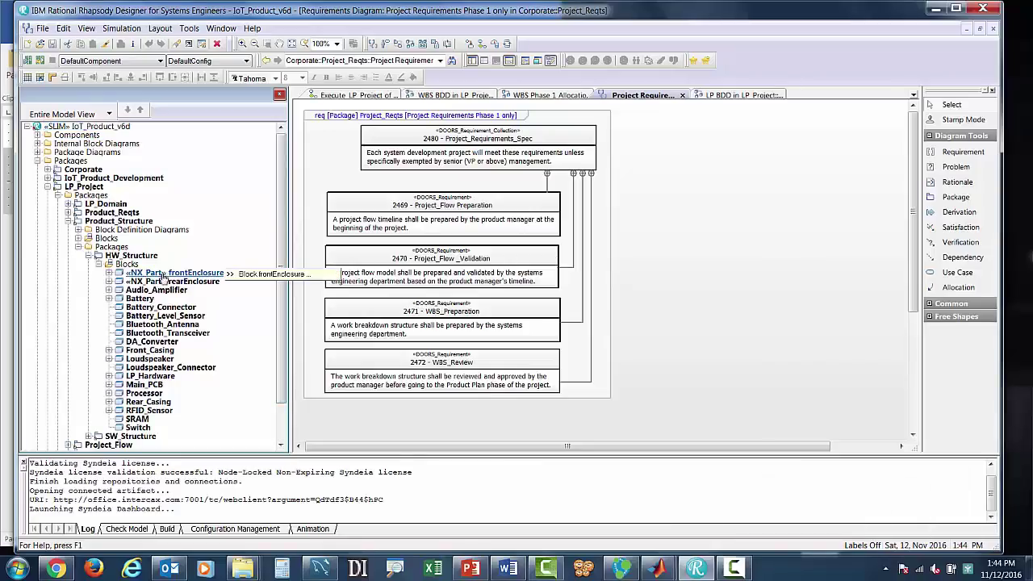
Launch the NX model connected to «NX_Part» frontEnclosure via Syndeia Open Connected Artifacts.
{"action": "right_click", "coordinate": [162, 275]}
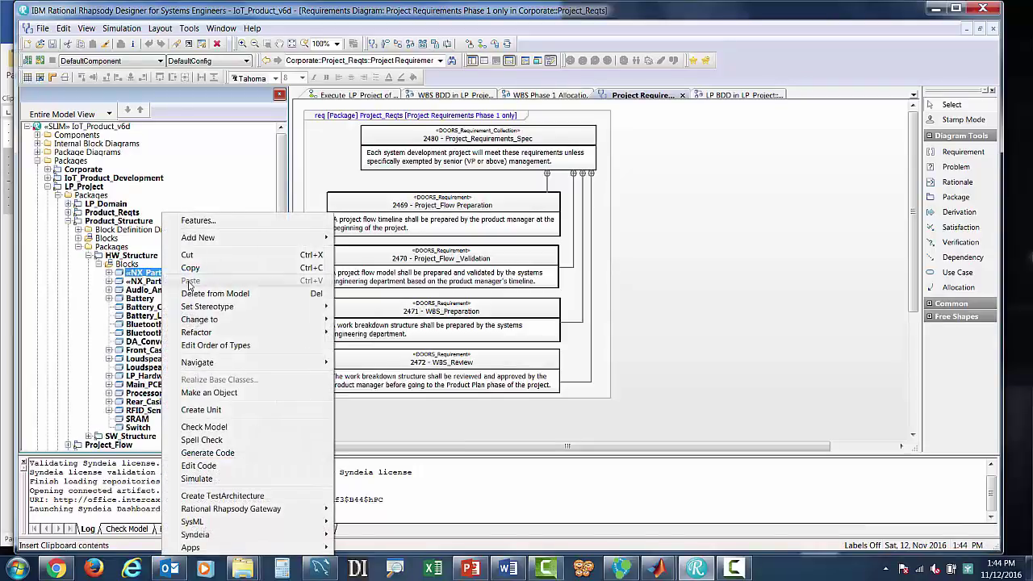
{"action": "mouse_move", "coordinate": [218, 537]}
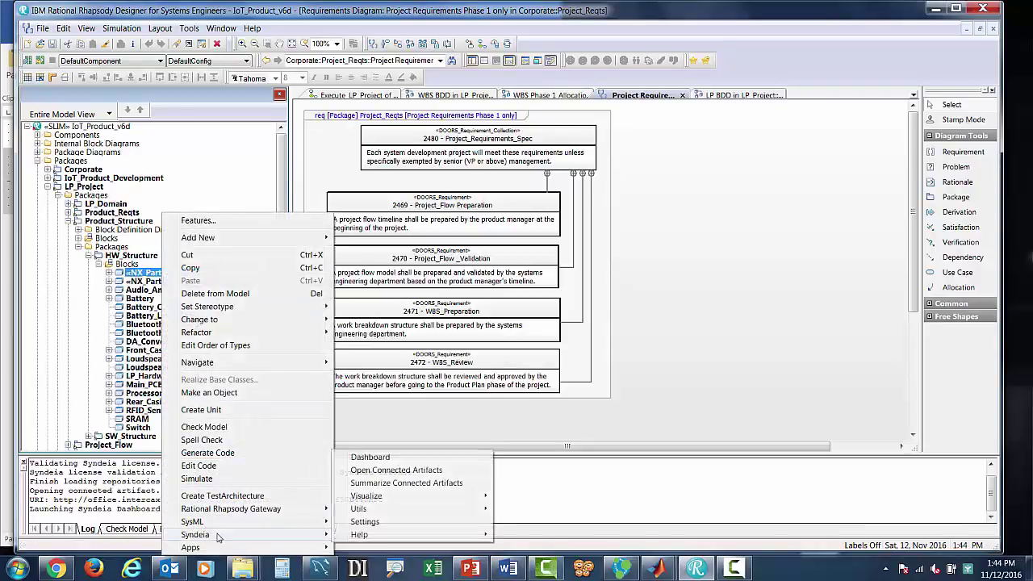
{"action": "left_click", "coordinate": [397, 470]}
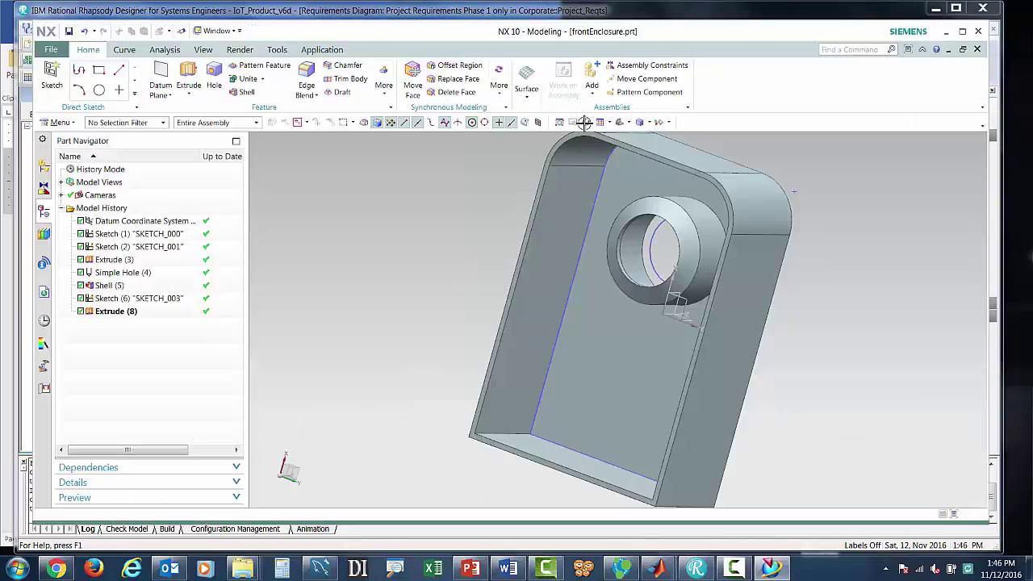
Switch to Rotate view and turn the frontEnclosure part to see its other side.
{"action": "left_click", "coordinate": [586, 122]}
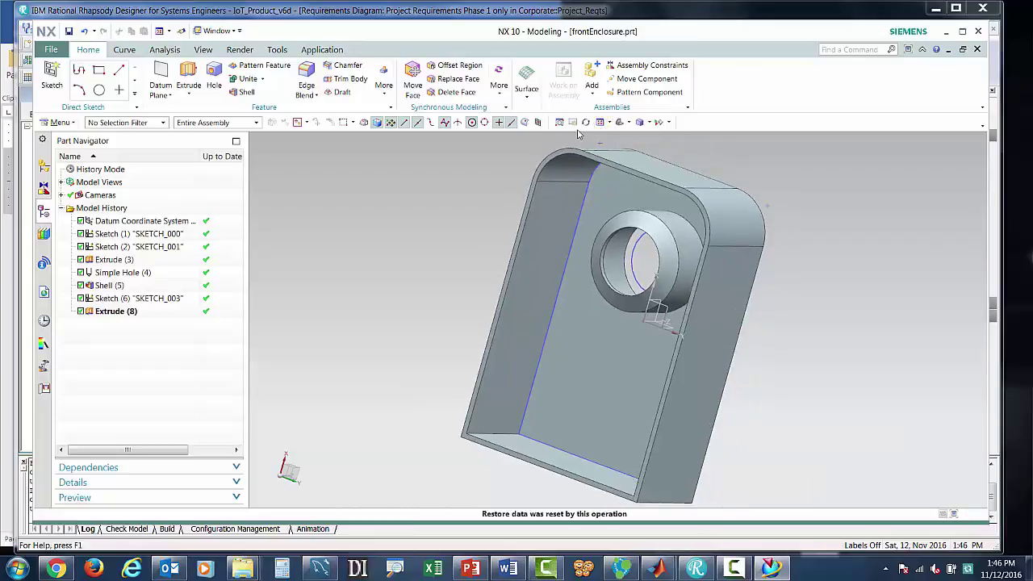
{"action": "left_click", "coordinate": [586, 121]}
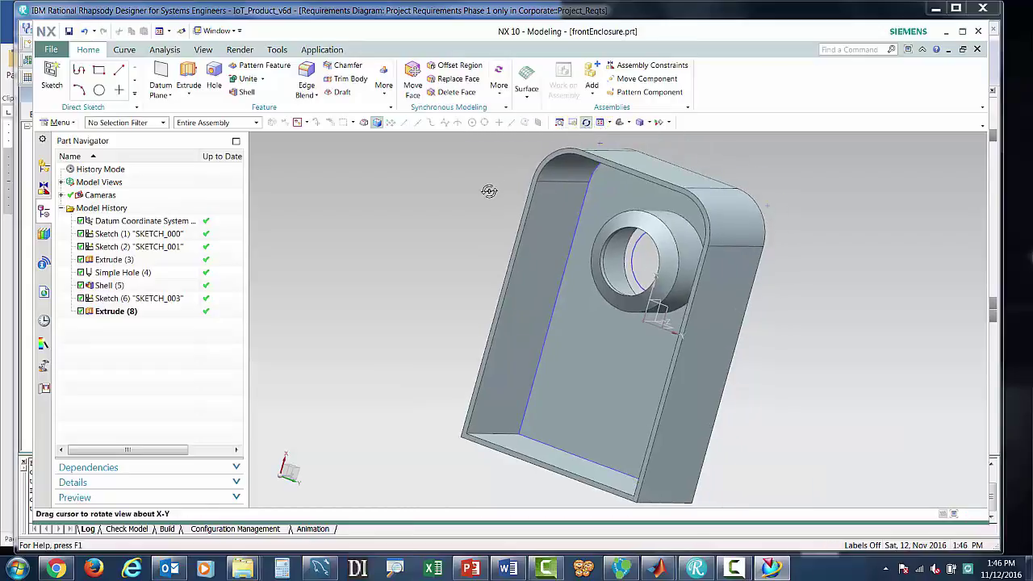
{"action": "left_click_drag", "start_coordinate": [489, 190], "coordinate": [276, 247]}
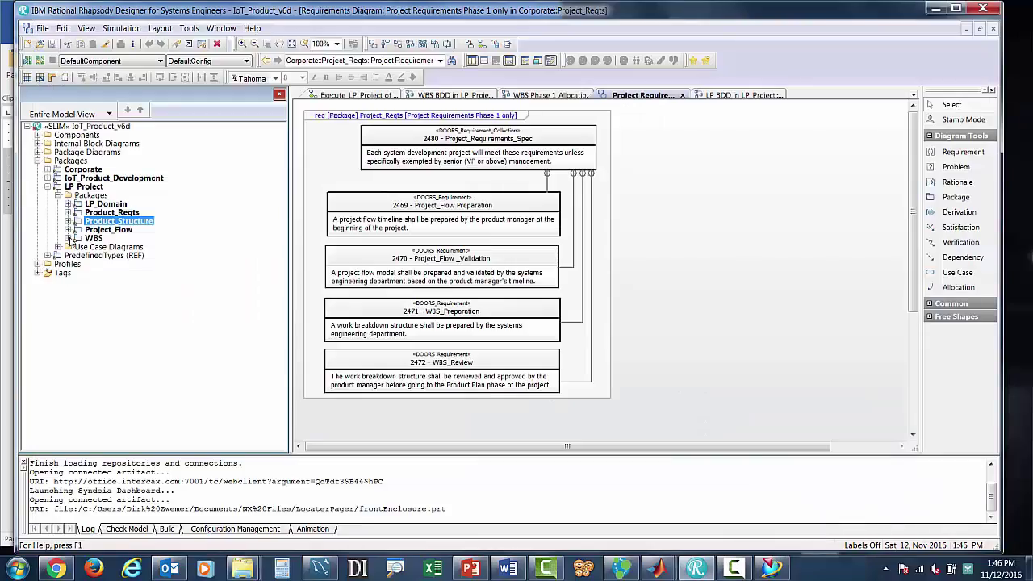
Expand WBS > Blocks and open the Jira issue connected to the WBS_Review block.
{"action": "left_click", "coordinate": [68, 238]}
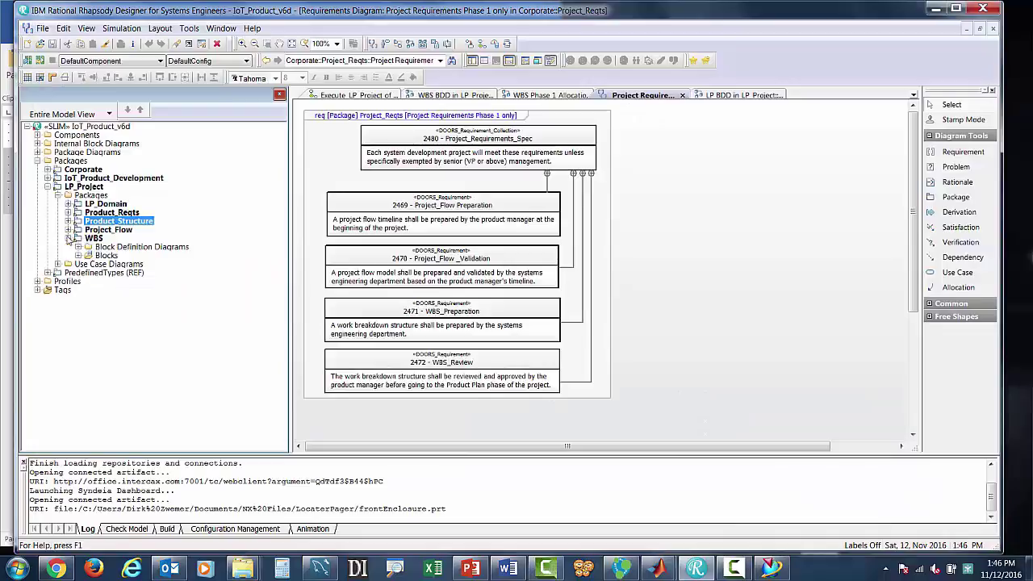
{"action": "left_click", "coordinate": [79, 255]}
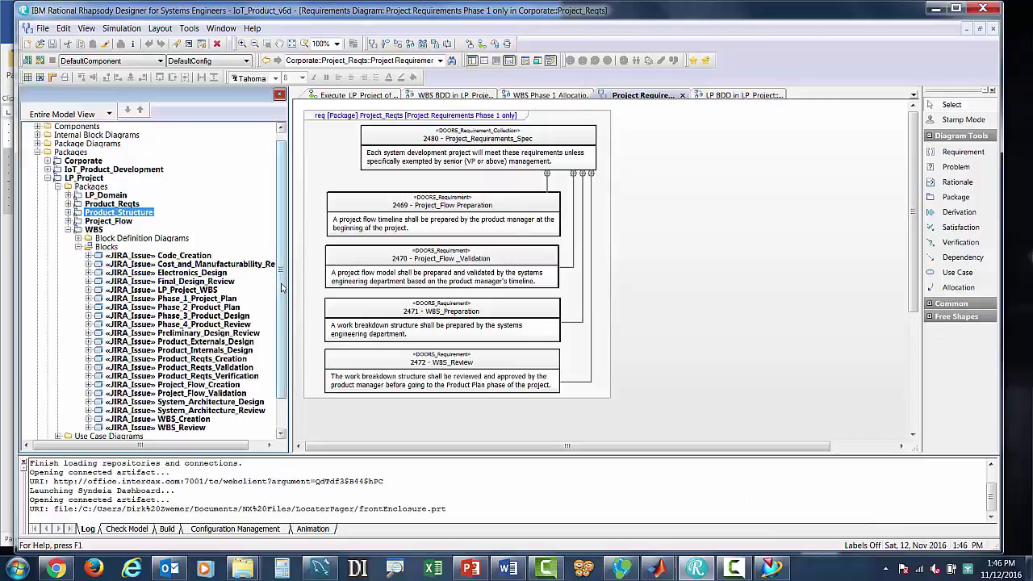
{"action": "scroll", "coordinate": [242, 345], "scroll_direction": "down", "scroll_amount": 2}
{"action": "left_click", "coordinate": [169, 394]}
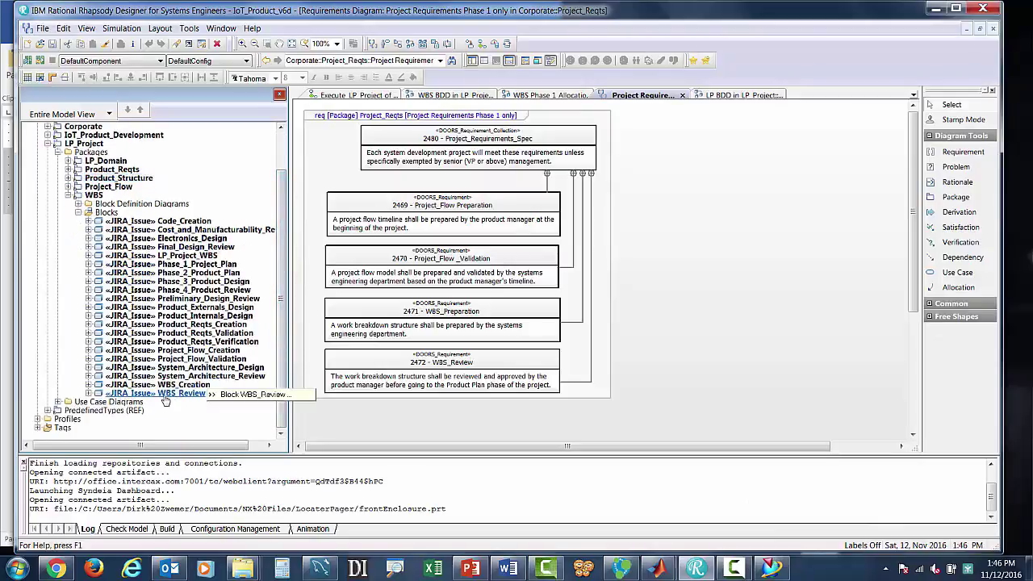
{"action": "right_click", "coordinate": [170, 394]}
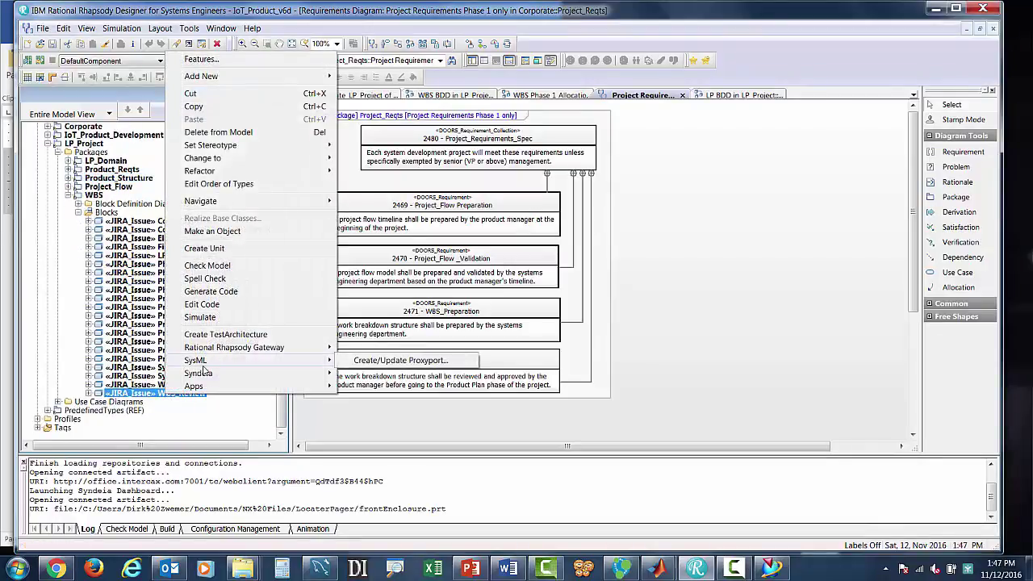
{"action": "mouse_move", "coordinate": [275, 375]}
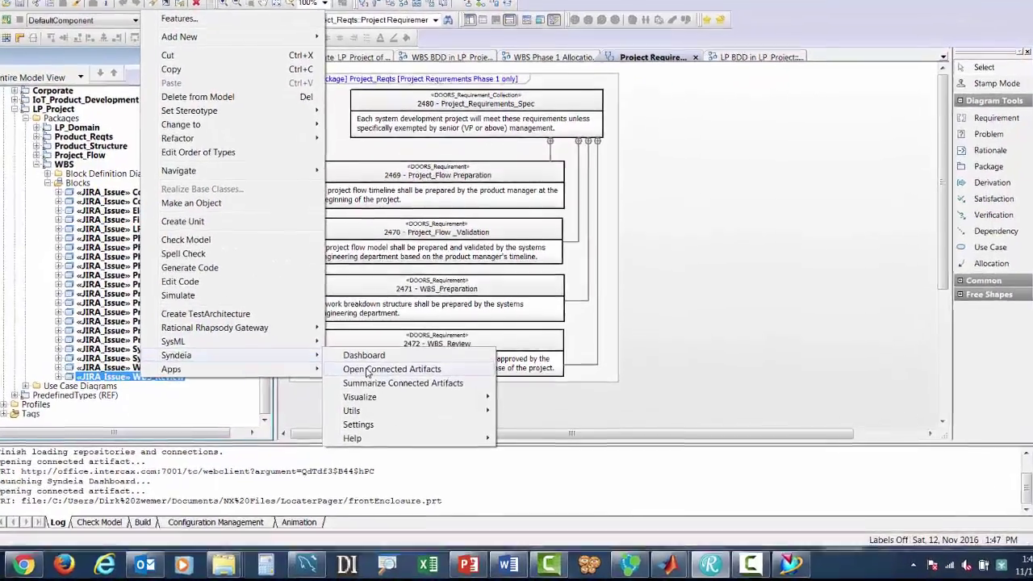
{"action": "left_click", "coordinate": [388, 386]}
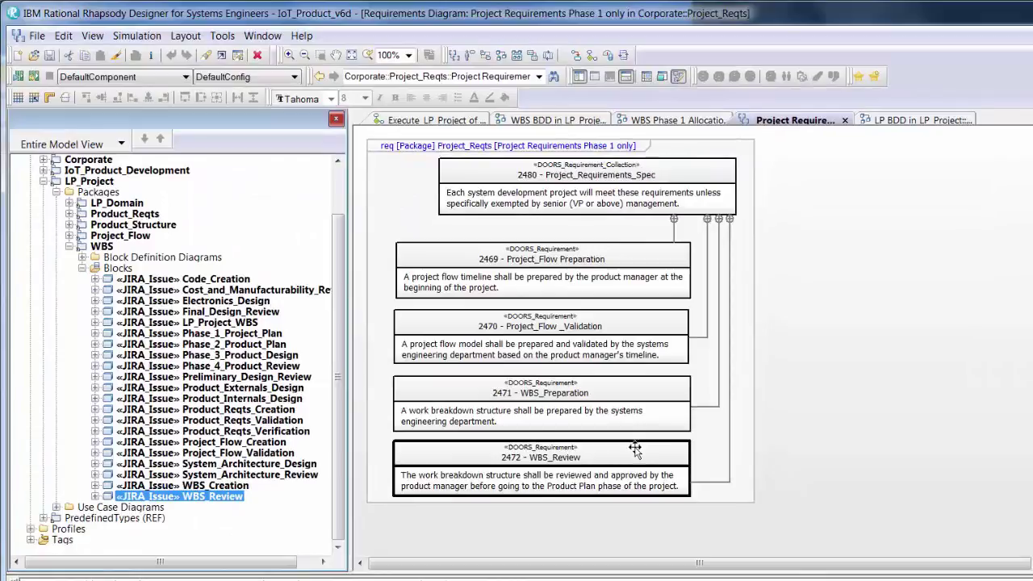
Add 'and VP Engineering' to requirement 2472 WBS_Review's specification and apply the edit.
{"action": "double_click", "coordinate": [636, 449]}
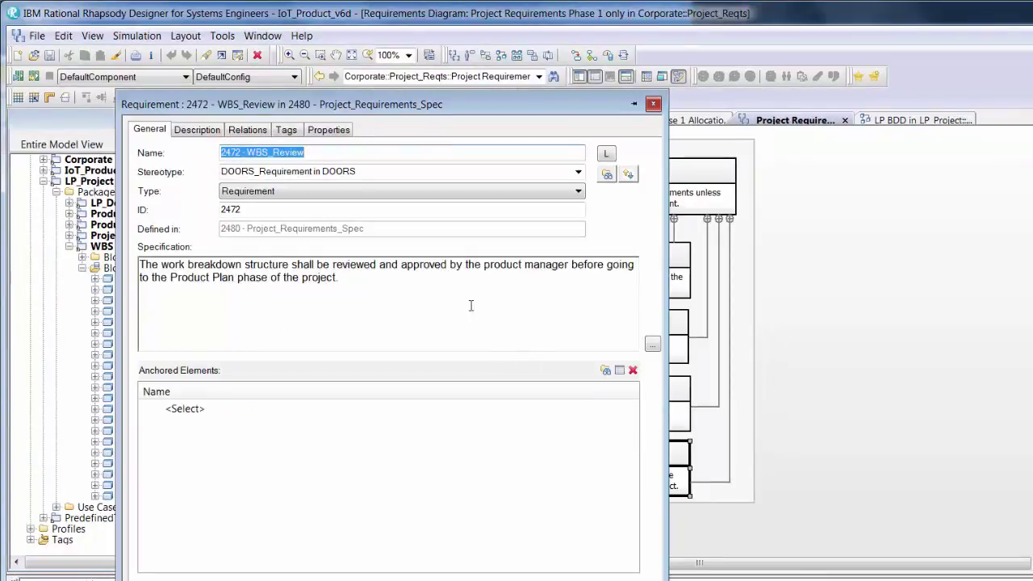
{"action": "left_click", "coordinate": [573, 264]}
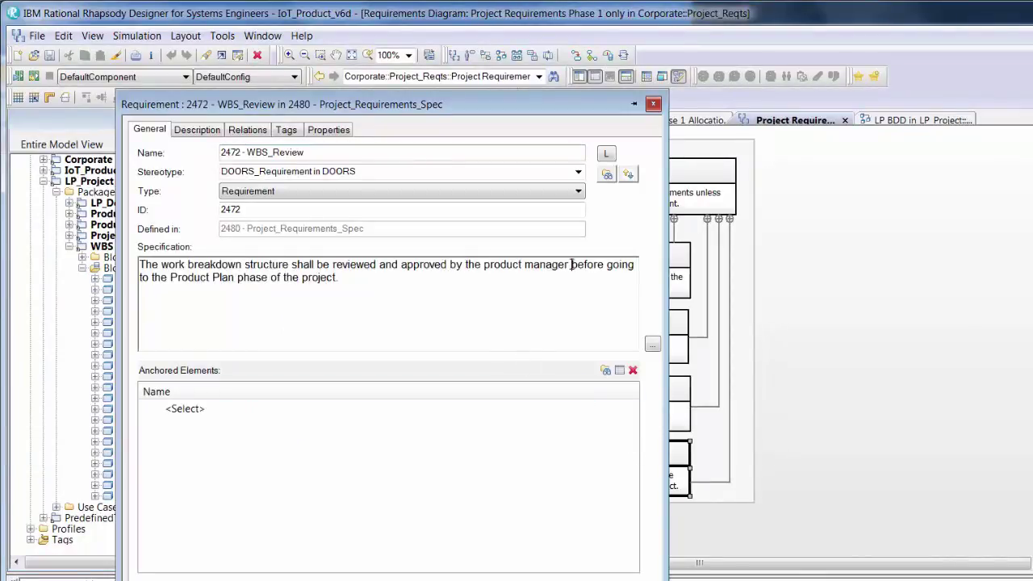
{"action": "type", "text": "and"}
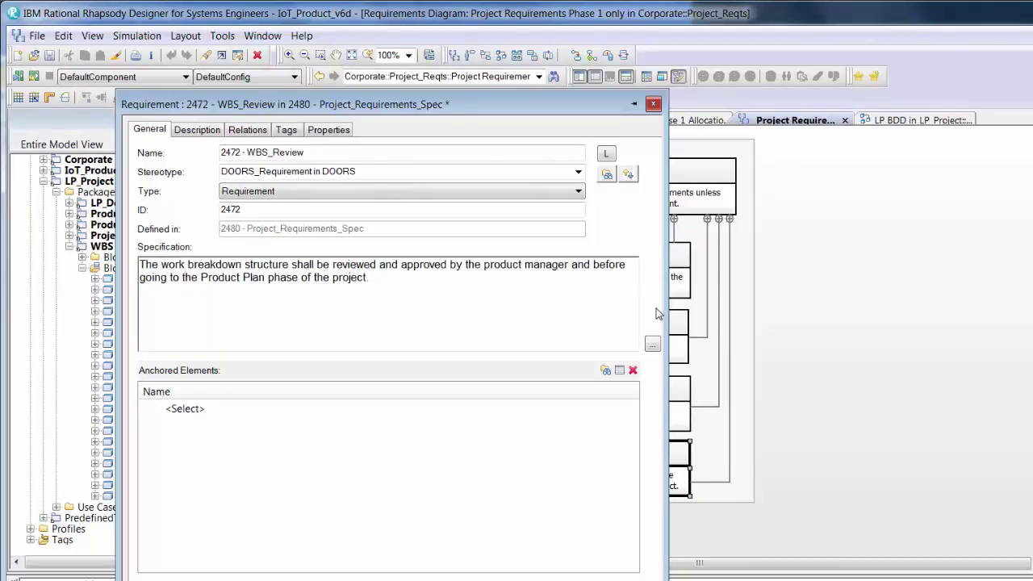
{"action": "type", "text": " VP "}
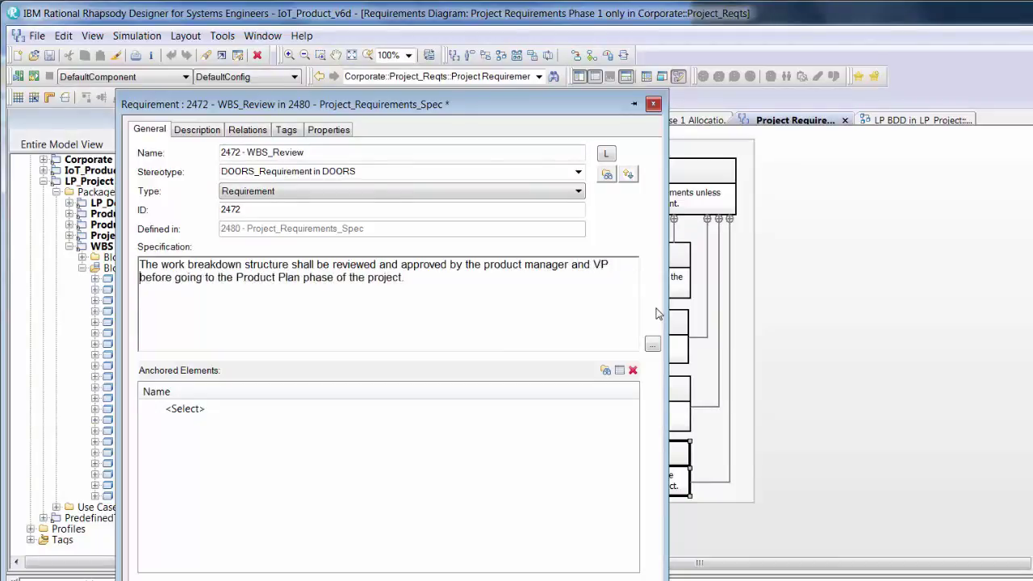
{"action": "type", "text": "Engineer"}
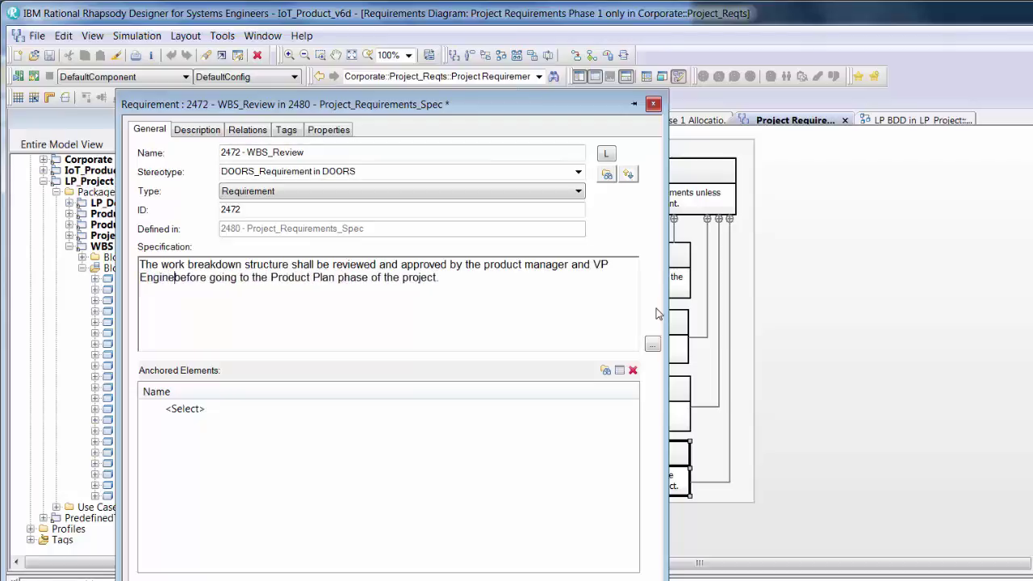
{"action": "type", "text": "ing"}
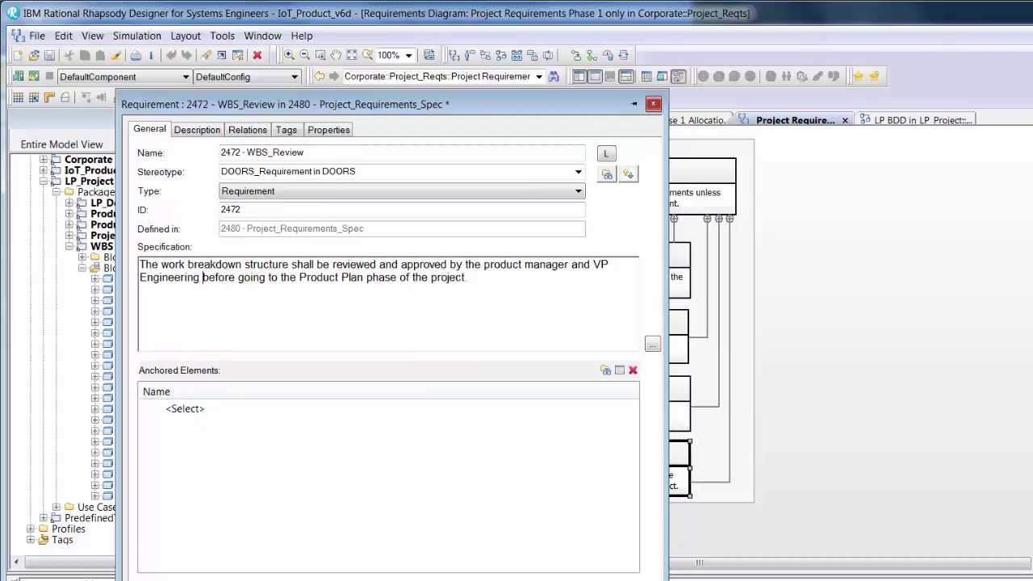
{"action": "key", "text": "ctrl+Return"}
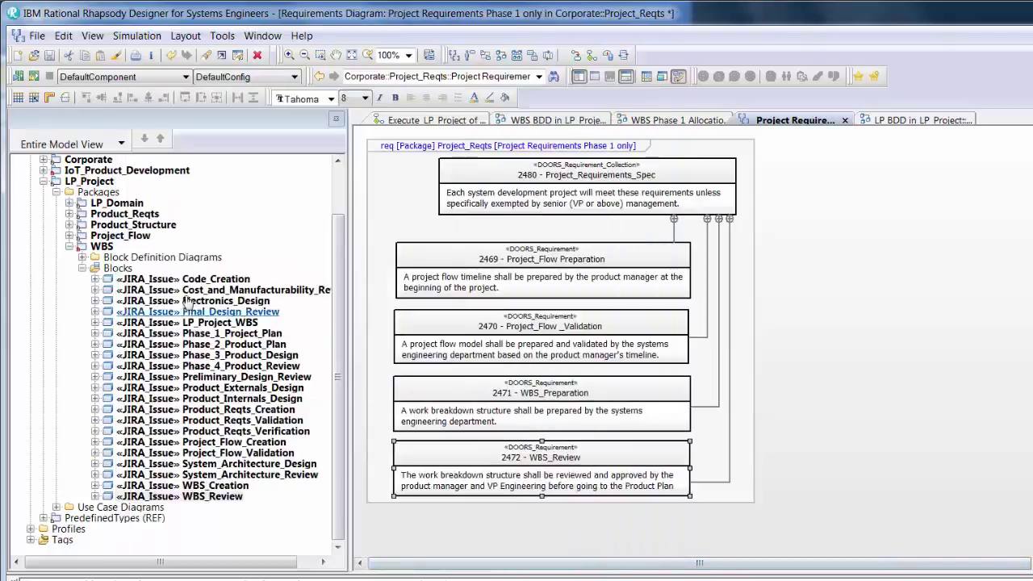
{"action": "left_click", "coordinate": [98, 192]}
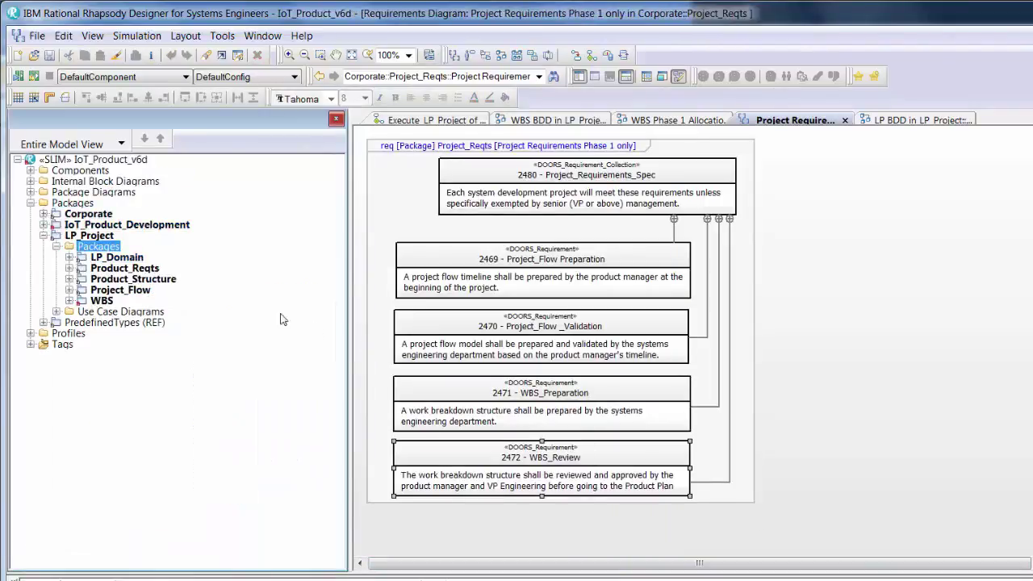
Collapse LP_Project, expand Corporate's packages, and launch the Syndeia Dashboard from Project_Reqts.
{"action": "left_click", "coordinate": [43, 235]}
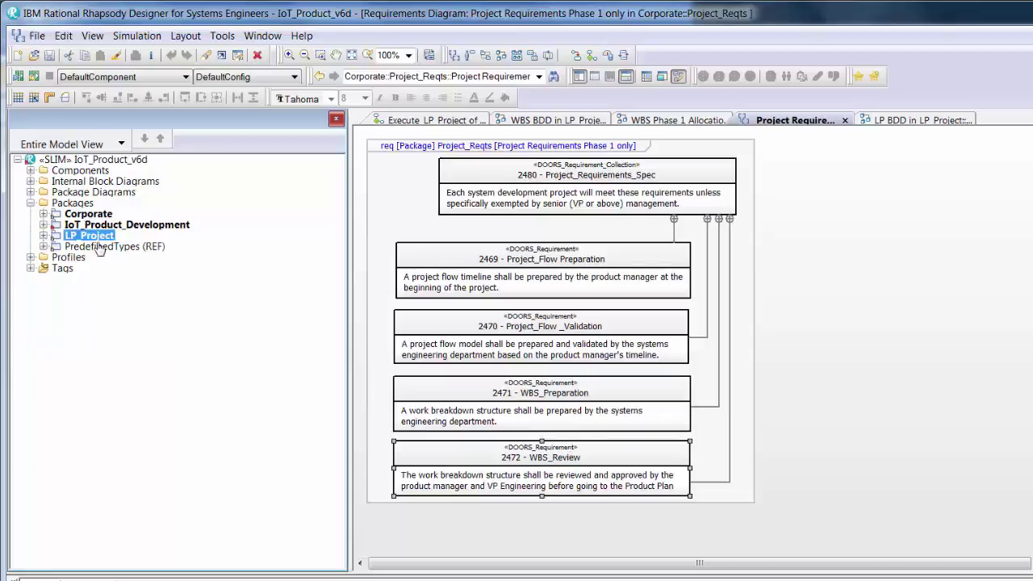
{"action": "left_click", "coordinate": [44, 214]}
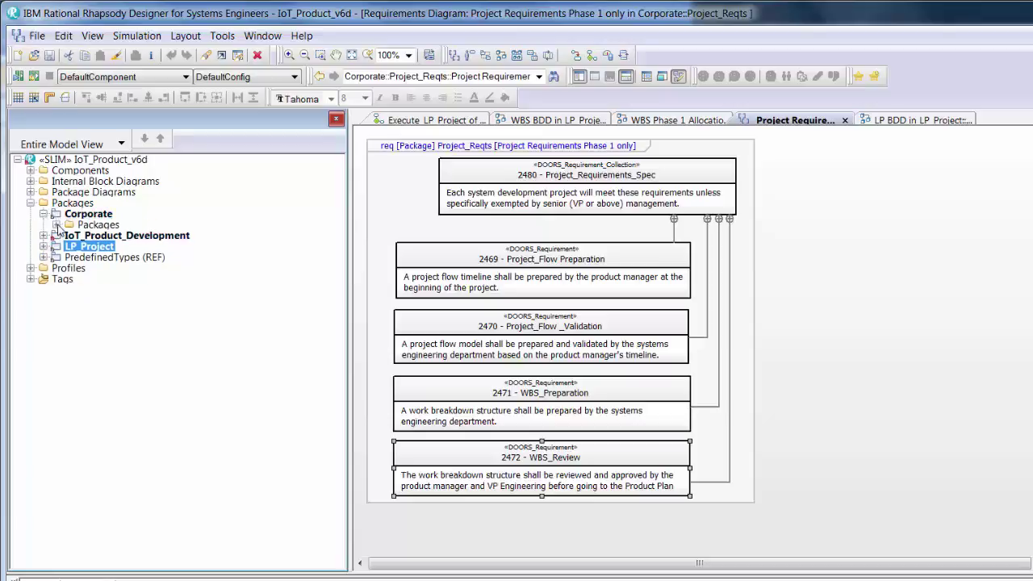
{"action": "left_click", "coordinate": [57, 225]}
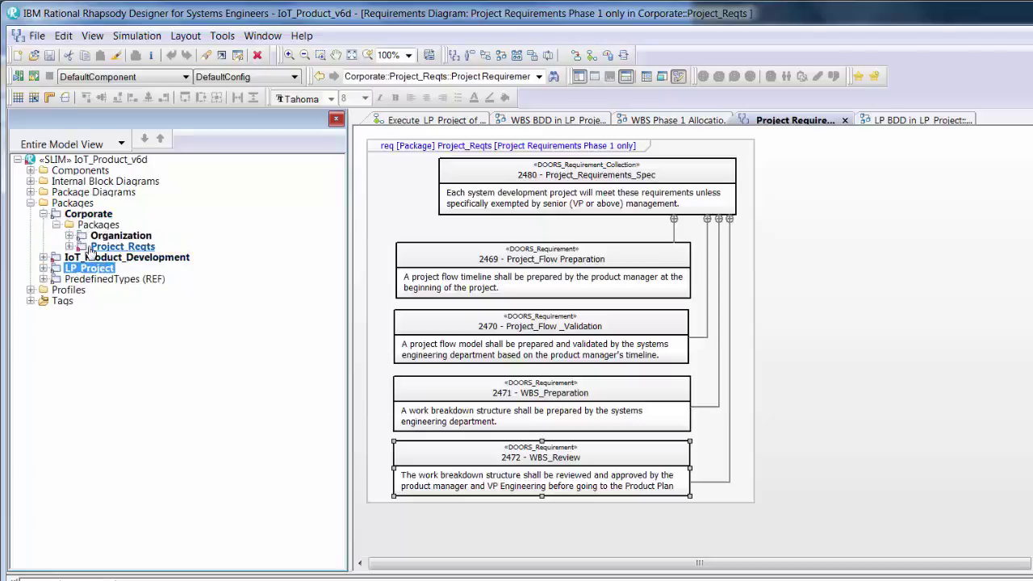
{"action": "right_click", "coordinate": [91, 248]}
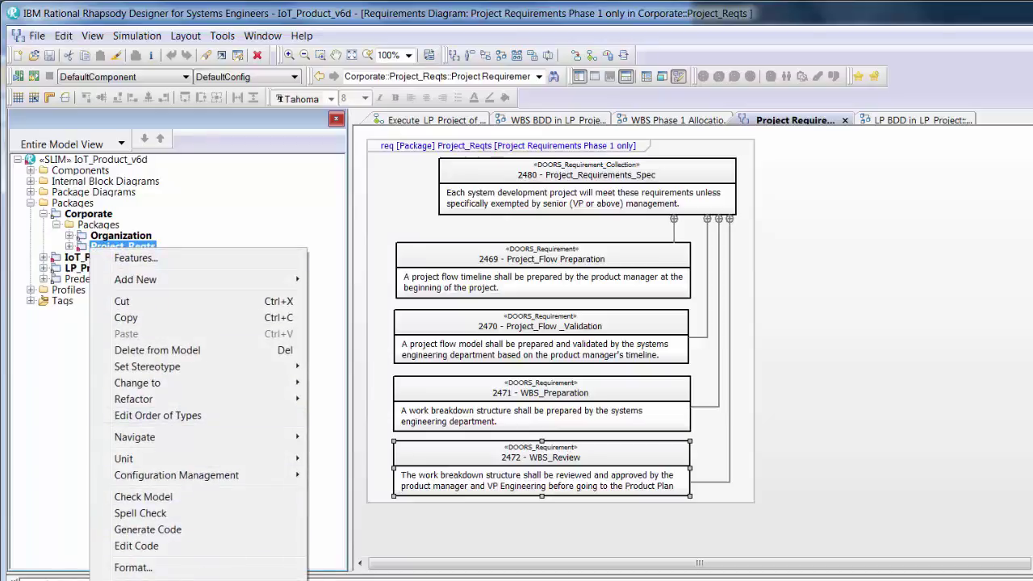
{"action": "left_click", "coordinate": [162, 578]}
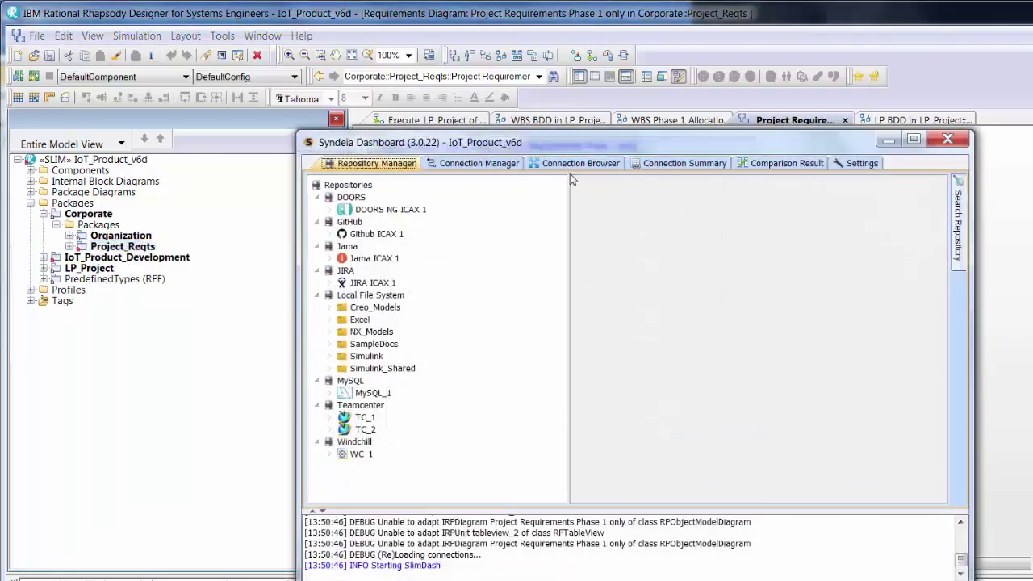
Compare the 2472 WBS_Review connection's SysML requirement with its DOORS NG target.
{"action": "left_click", "coordinate": [554, 165]}
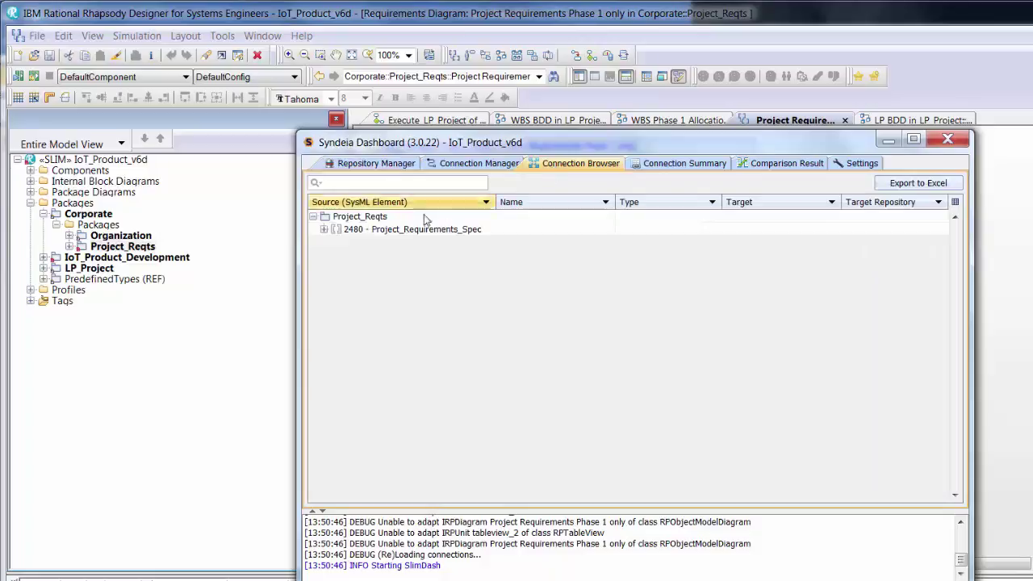
{"action": "left_click", "coordinate": [325, 230]}
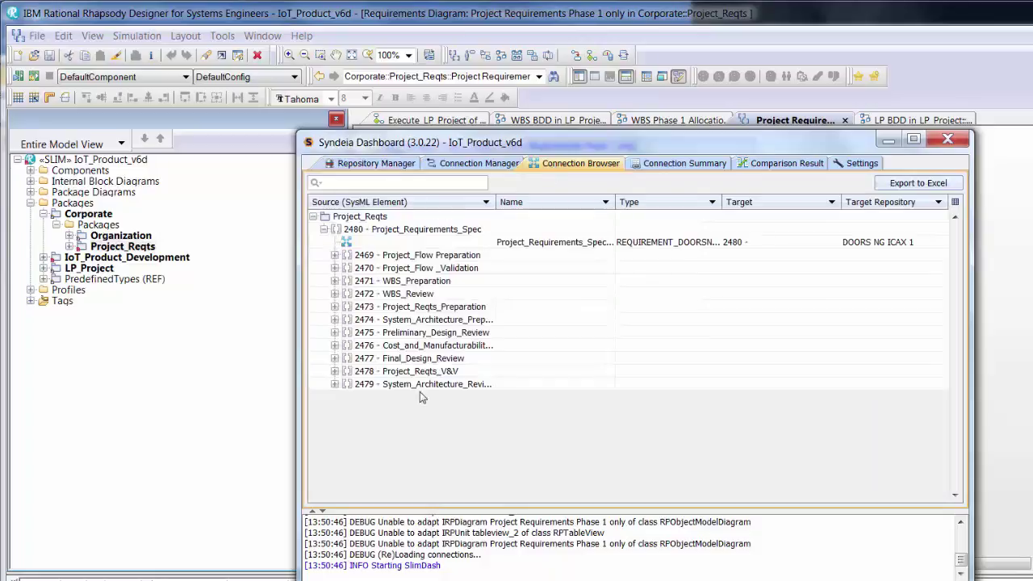
{"action": "left_click", "coordinate": [335, 294]}
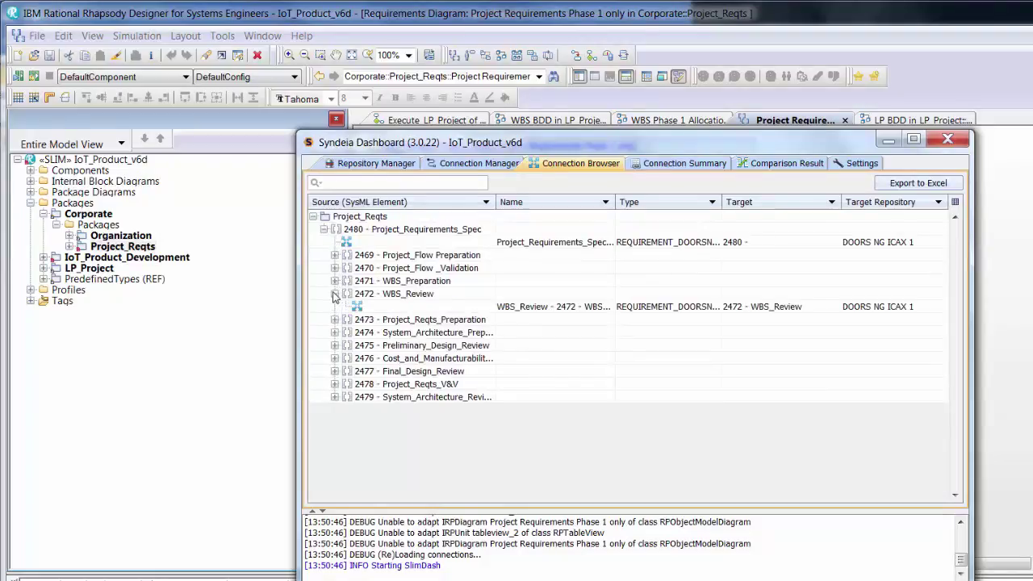
{"action": "right_click", "coordinate": [402, 308]}
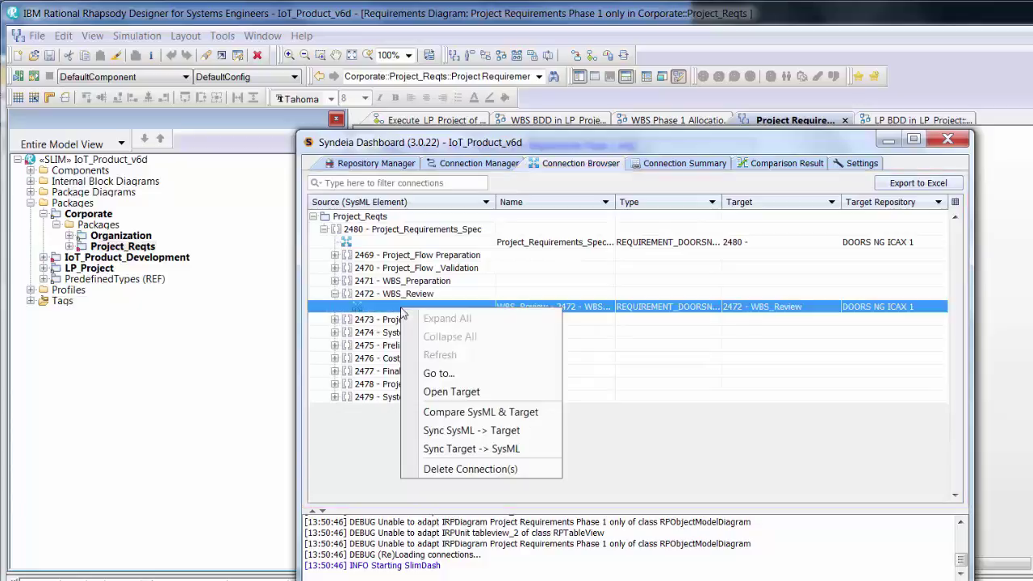
{"action": "left_click", "coordinate": [516, 412]}
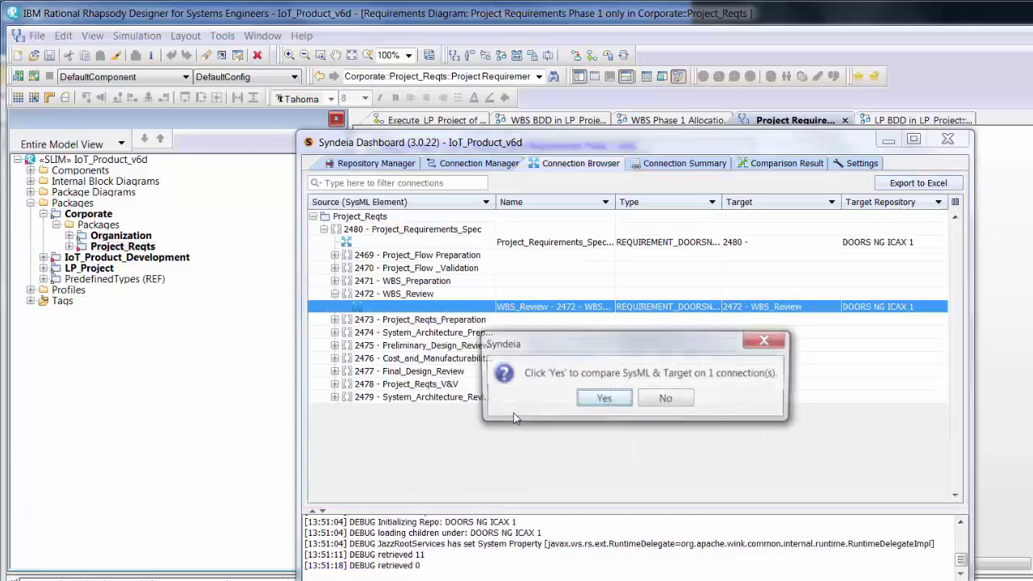
{"action": "left_click", "coordinate": [603, 400]}
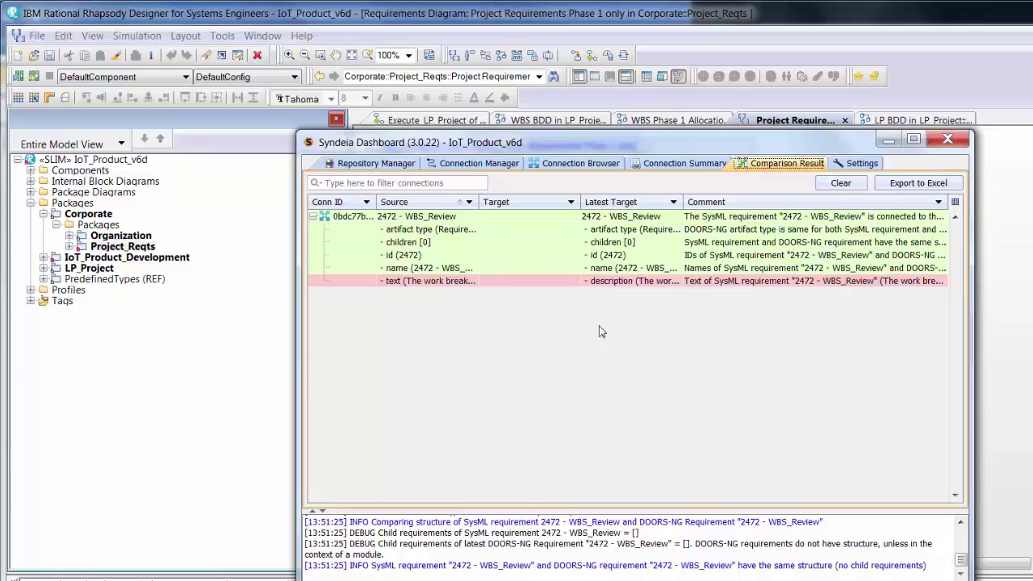
Sync requirement 2472 WBS_Review from its DOORS NG target, then close the Syndeia Dashboard.
{"action": "left_click", "coordinate": [554, 165]}
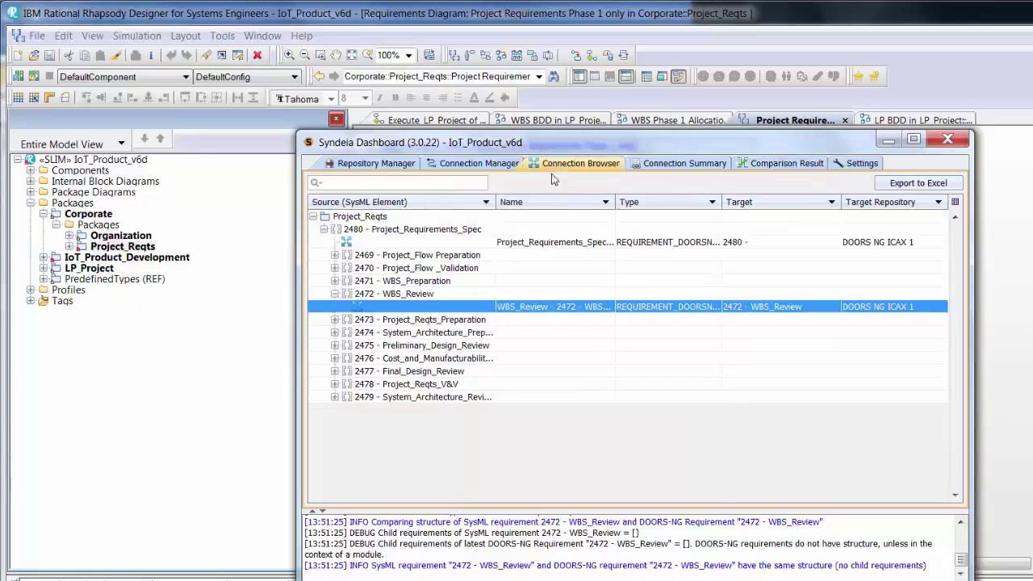
{"action": "right_click", "coordinate": [422, 312]}
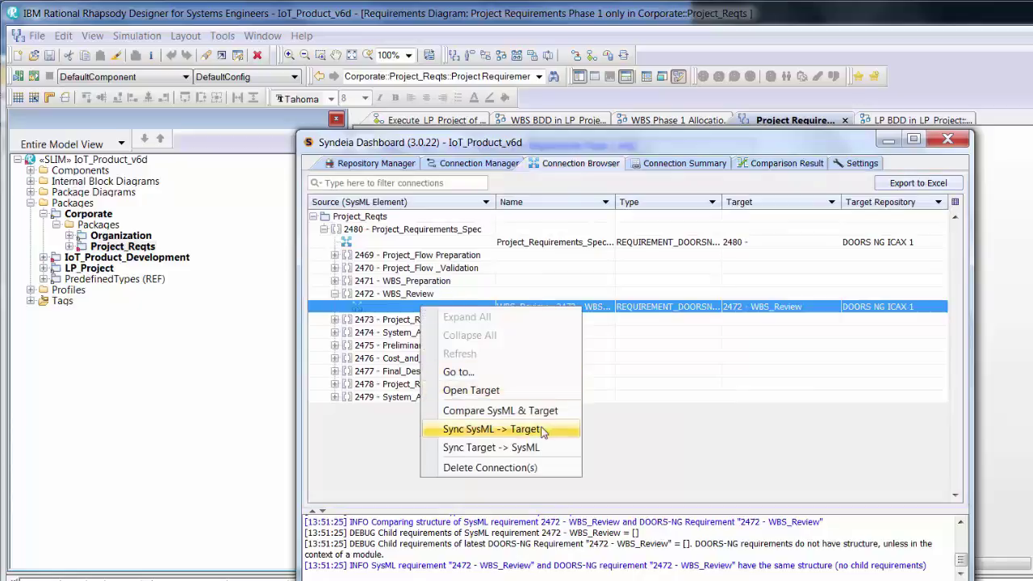
{"action": "left_click", "coordinate": [494, 448]}
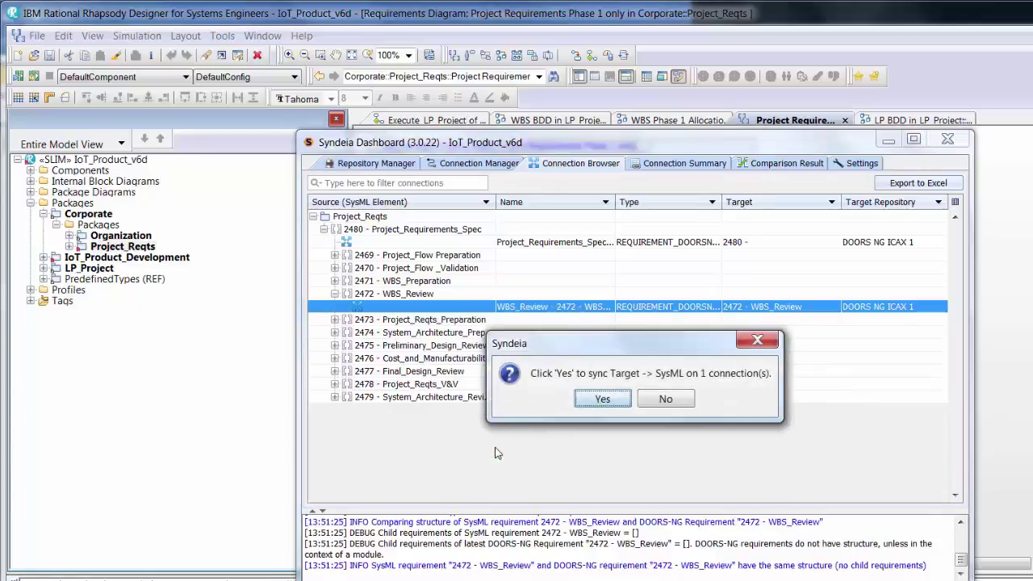
{"action": "left_click", "coordinate": [602, 400]}
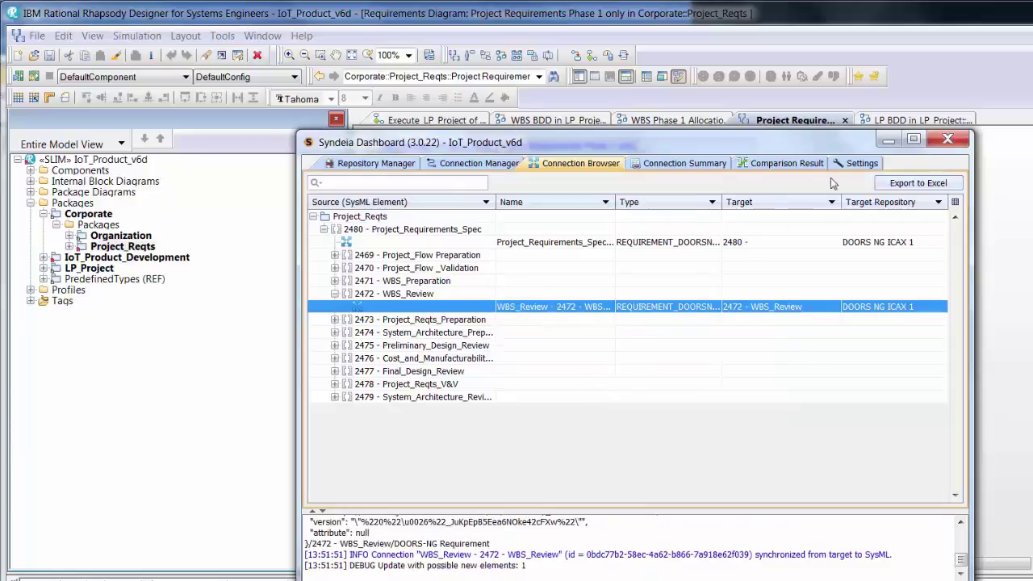
{"action": "left_click", "coordinate": [886, 140]}
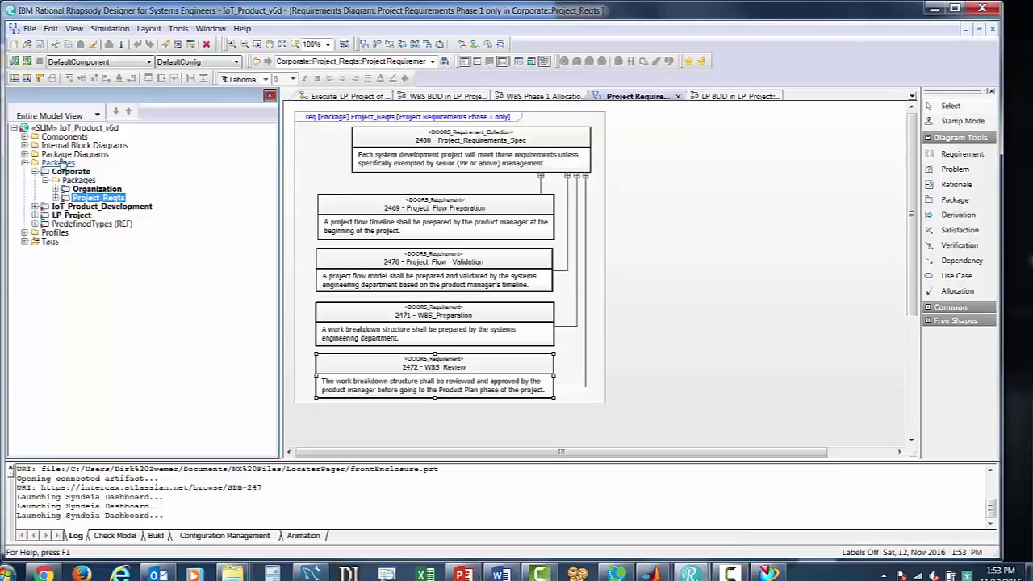
Bring up Syndeia Visualize options for the IoT_Product_v6d model root, pointing at View All Connections.
{"action": "left_click", "coordinate": [67, 129]}
{"action": "right_click", "coordinate": [68, 129]}
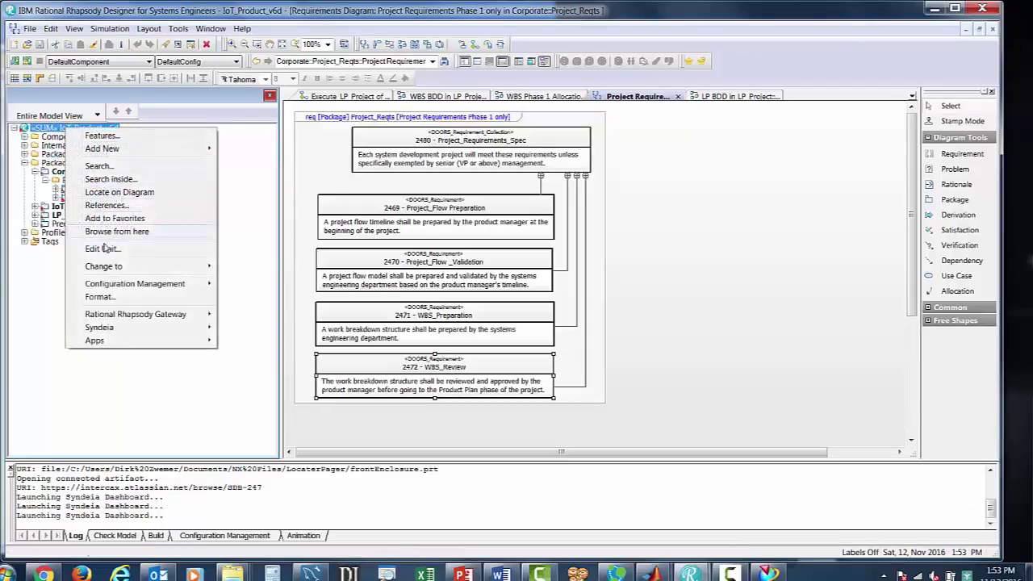
{"action": "mouse_move", "coordinate": [111, 331]}
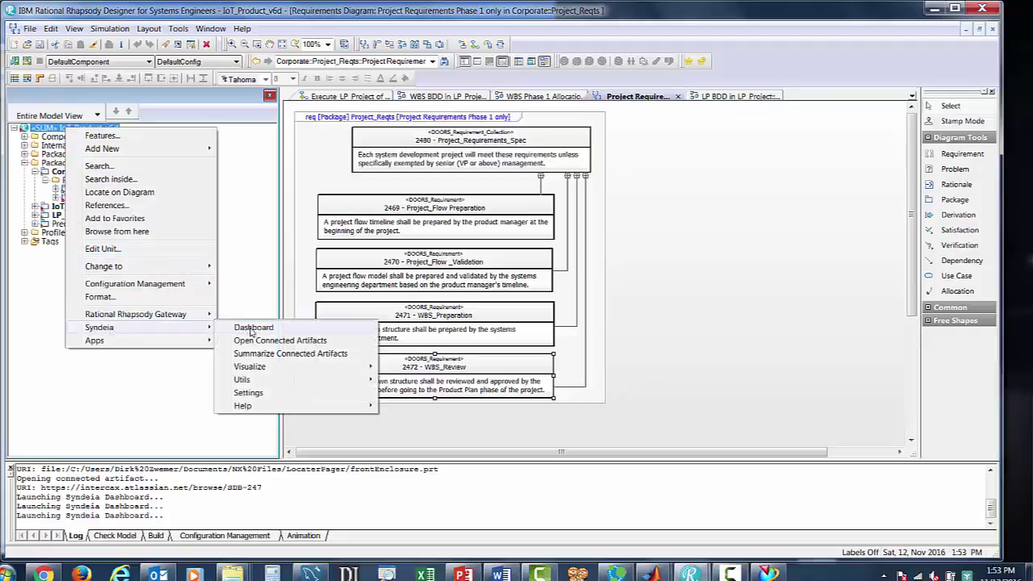
{"action": "mouse_move", "coordinate": [263, 370]}
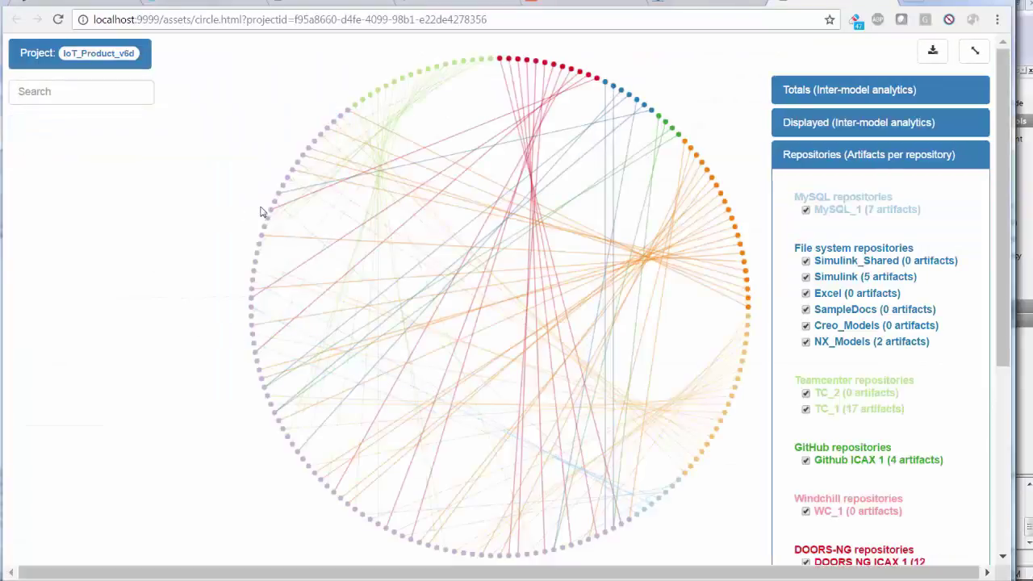
Inspect node and connection details across the chord graph of all IoT_Product_v6d connections.
{"action": "mouse_move", "coordinate": [271, 215]}
{"action": "mouse_move", "coordinate": [369, 98]}
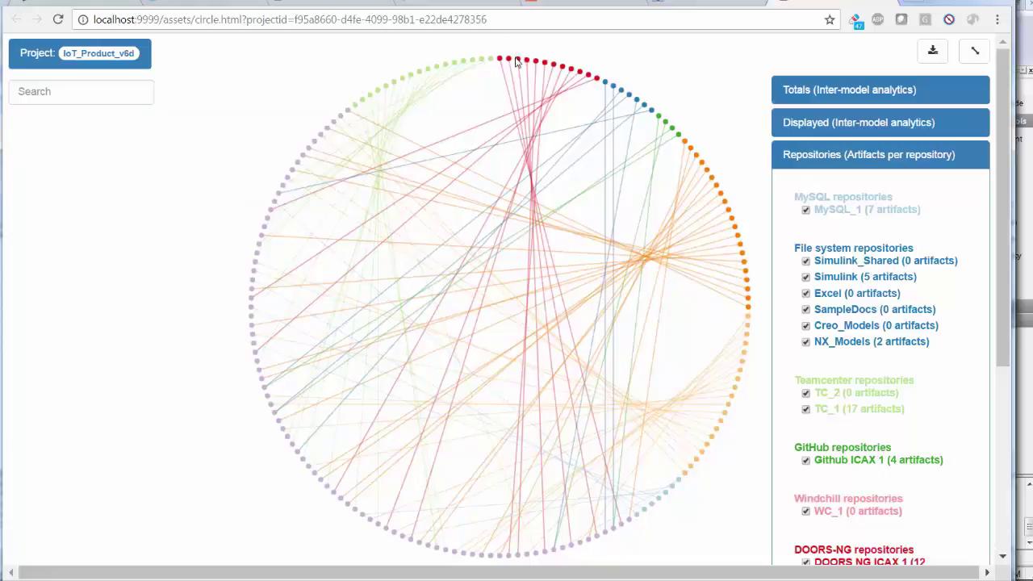
{"action": "mouse_move", "coordinate": [519, 64]}
{"action": "mouse_move", "coordinate": [611, 87]}
{"action": "mouse_move", "coordinate": [639, 102]}
{"action": "mouse_move", "coordinate": [692, 154]}
{"action": "mouse_move", "coordinate": [750, 343]}
Search the chord graph for 'casing' artifacts.
{"action": "mouse_move", "coordinate": [433, 233]}
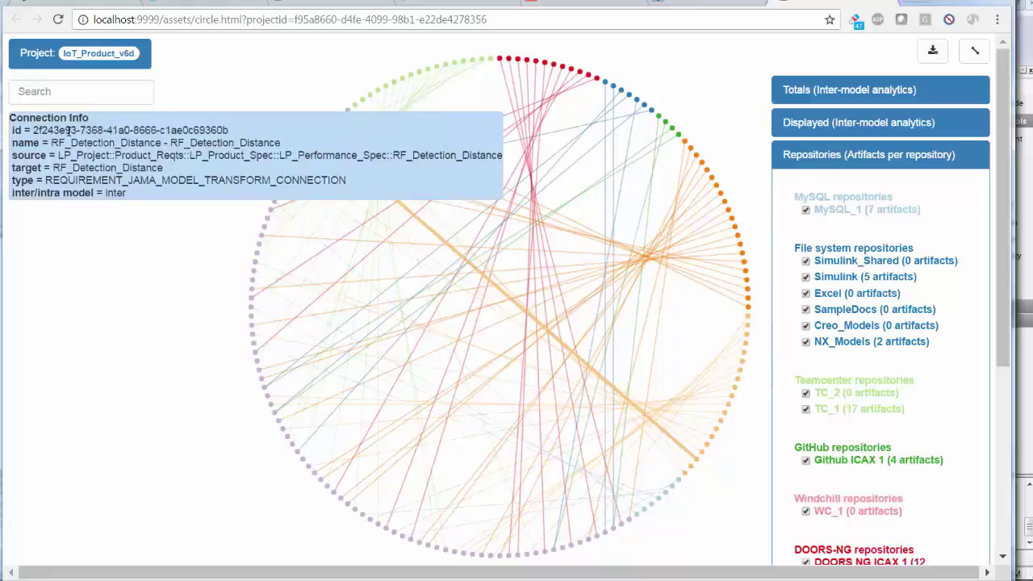
{"action": "left_click", "coordinate": [56, 88]}
{"action": "type", "text": "cas"}
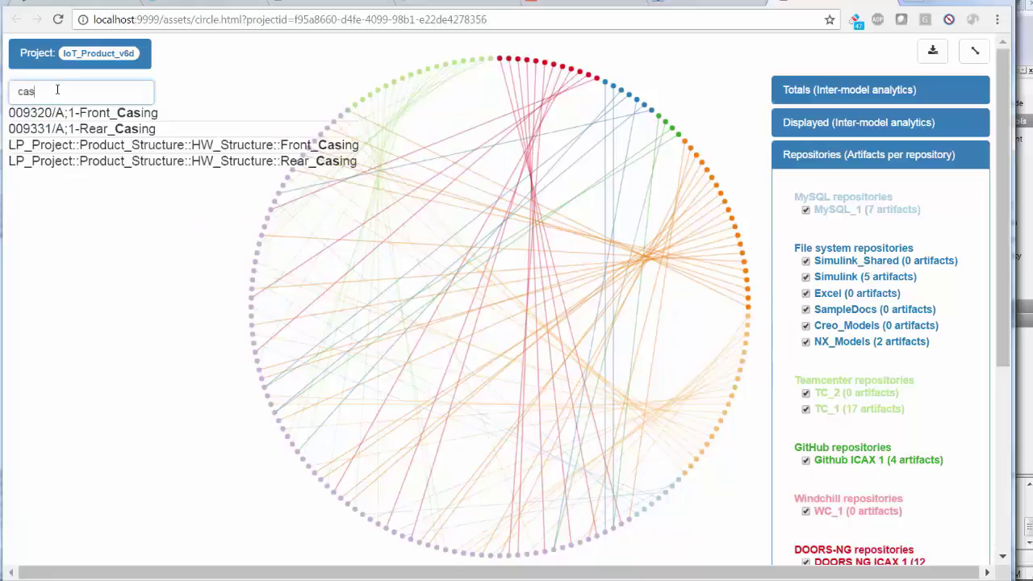
{"action": "type", "text": "ing"}
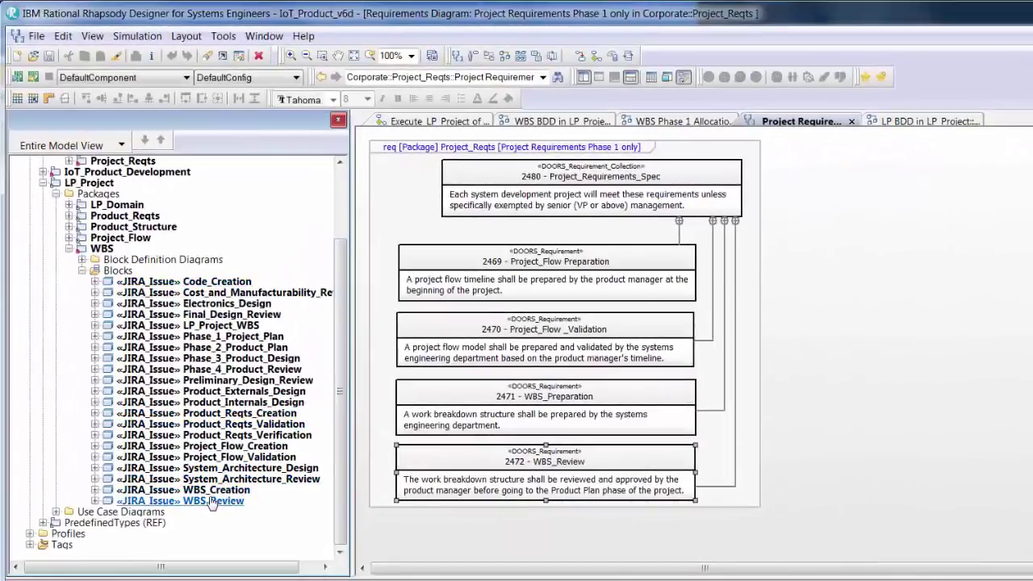
Open the Auto Layout neighbouring-artifacts graph for the «JIRA_Issue» WBS_Review block.
{"action": "right_click", "coordinate": [207, 502]}
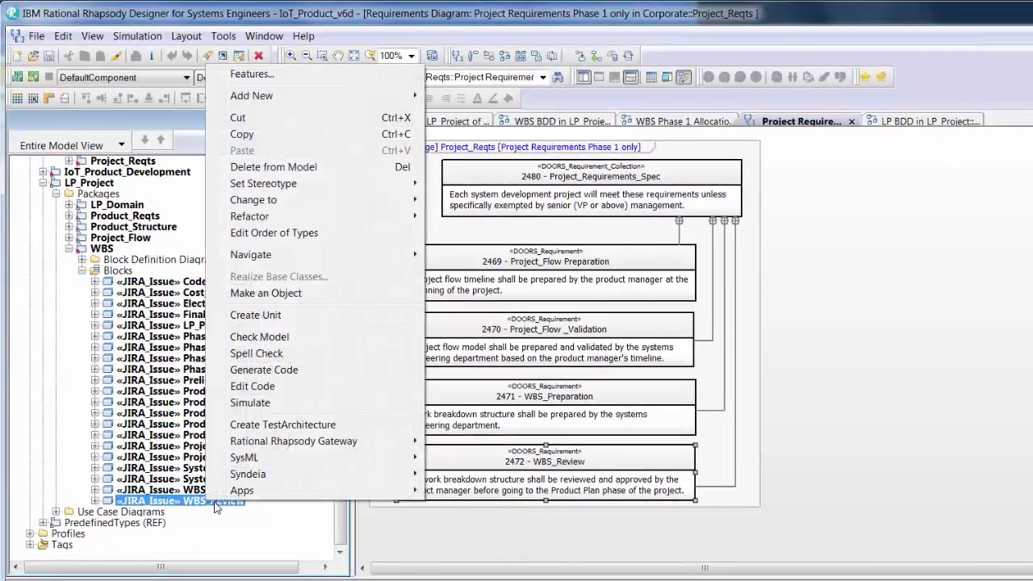
{"action": "mouse_move", "coordinate": [264, 479]}
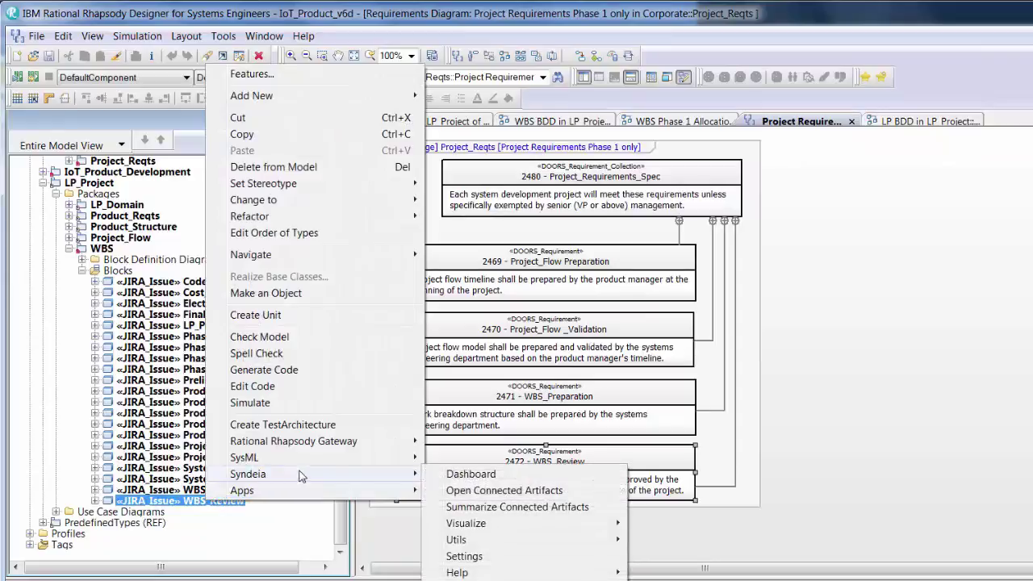
{"action": "mouse_move", "coordinate": [484, 526]}
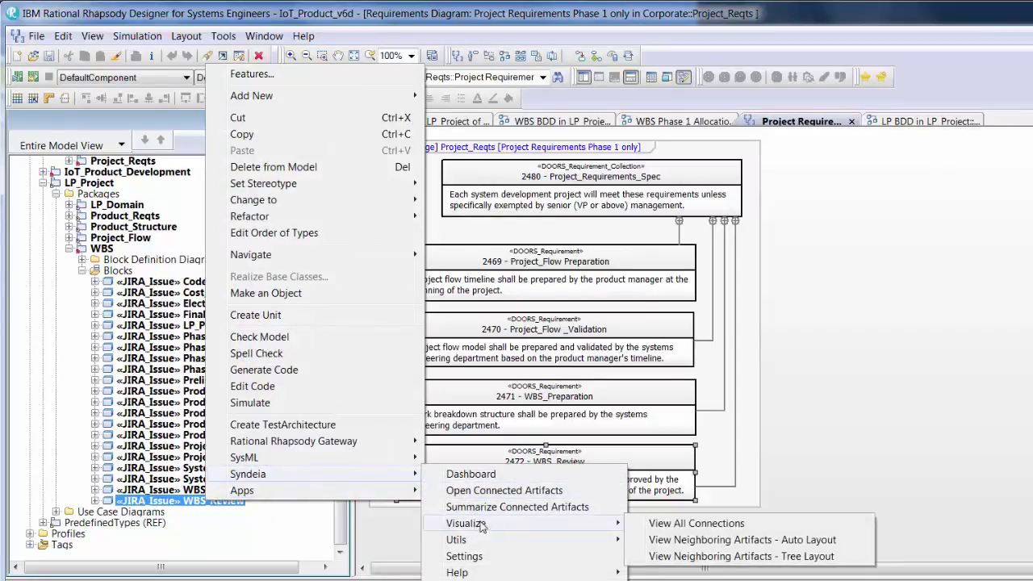
{"action": "left_click", "coordinate": [666, 541]}
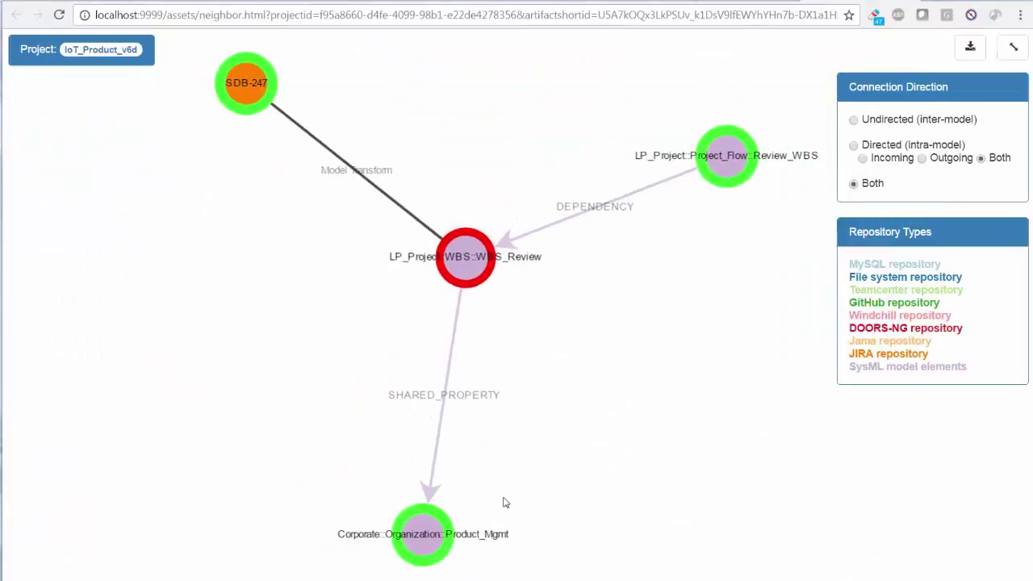
Rearrange the neighbour graph and expand the ProductDesign, ProdMgr, Review_WBS and Project_Reqts nodes.
{"action": "left_click_drag", "start_coordinate": [433, 533], "coordinate": [299, 321]}
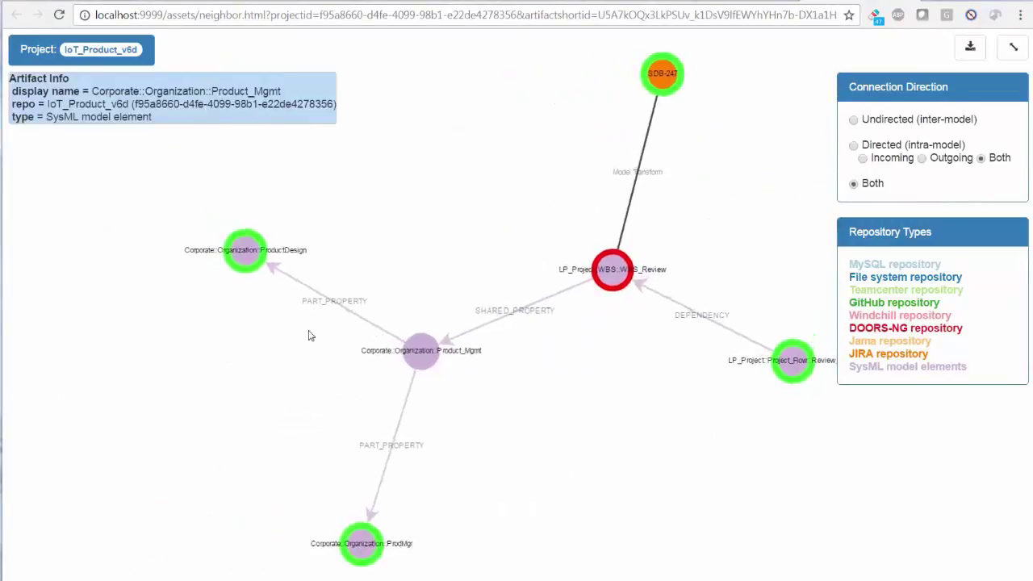
{"action": "left_click", "coordinate": [249, 264]}
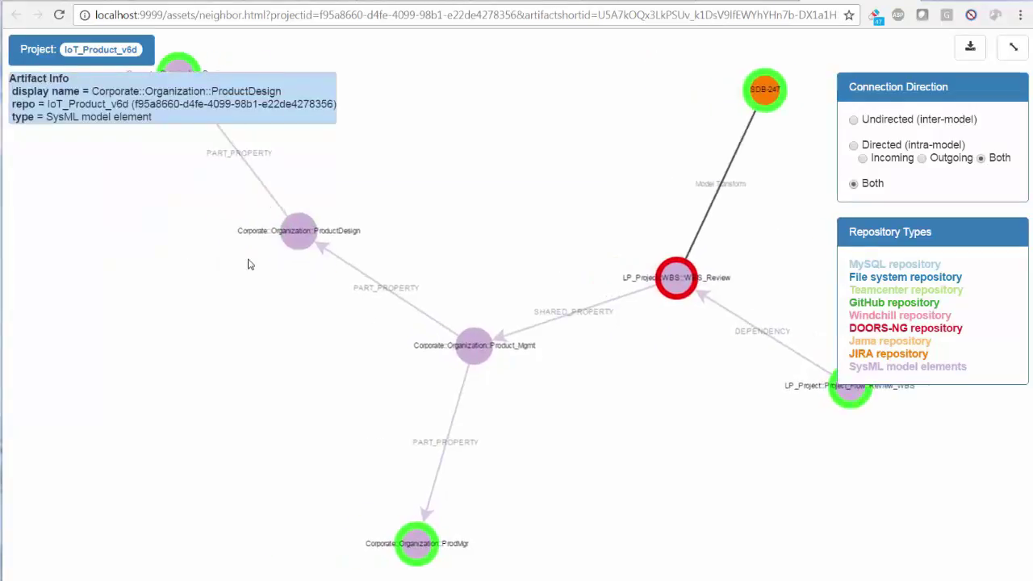
{"action": "left_click", "coordinate": [433, 557]}
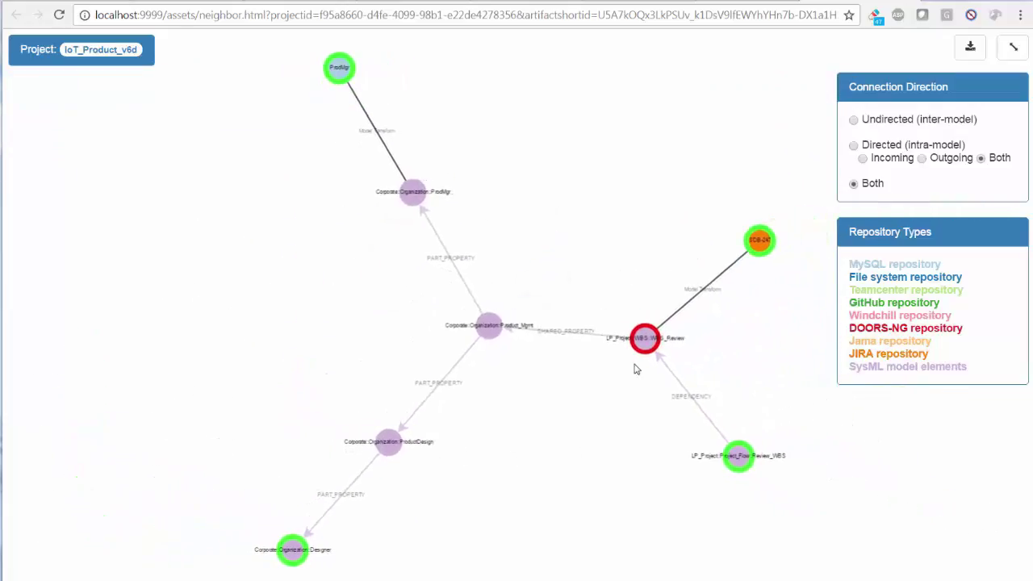
{"action": "left_click_drag", "start_coordinate": [523, 381], "coordinate": [361, 371]}
{"action": "left_click", "coordinate": [580, 456]}
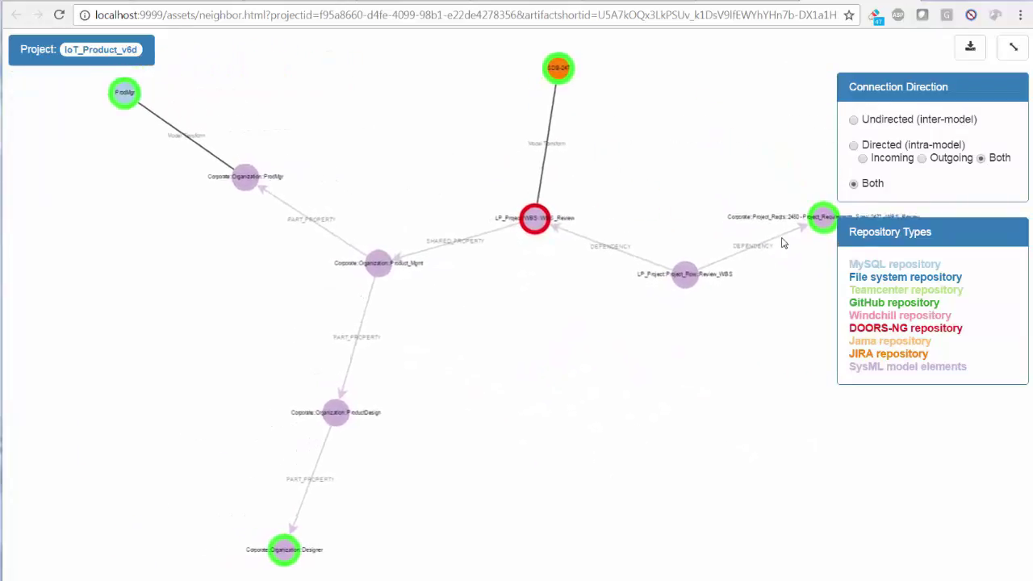
{"action": "left_click", "coordinate": [824, 215]}
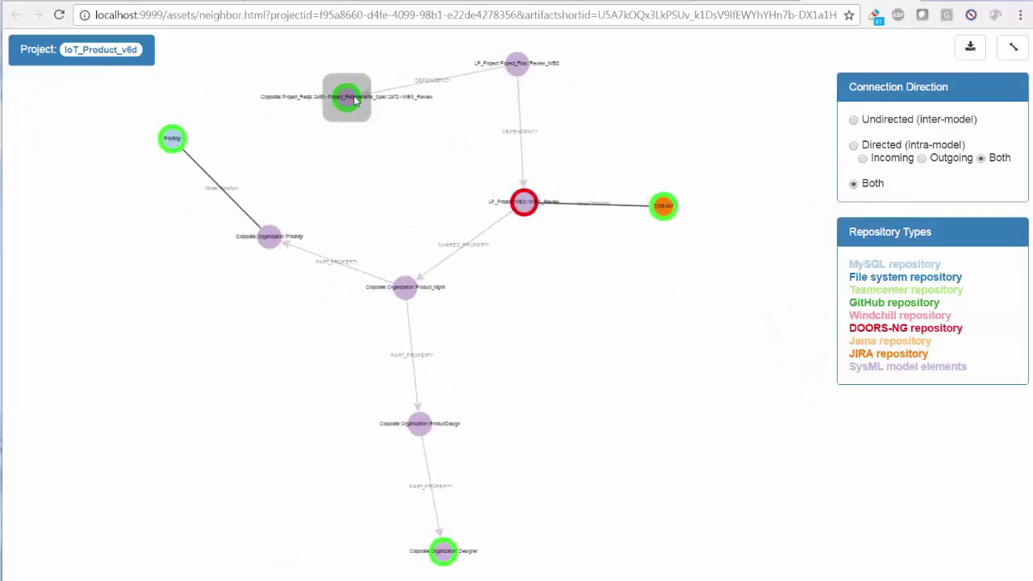
Expand the Project_Reqts requirement node further and pan back to the red WBS_Review node.
{"action": "left_click_drag", "start_coordinate": [365, 147], "coordinate": [417, 196]}
{"action": "left_click", "coordinate": [403, 176]}
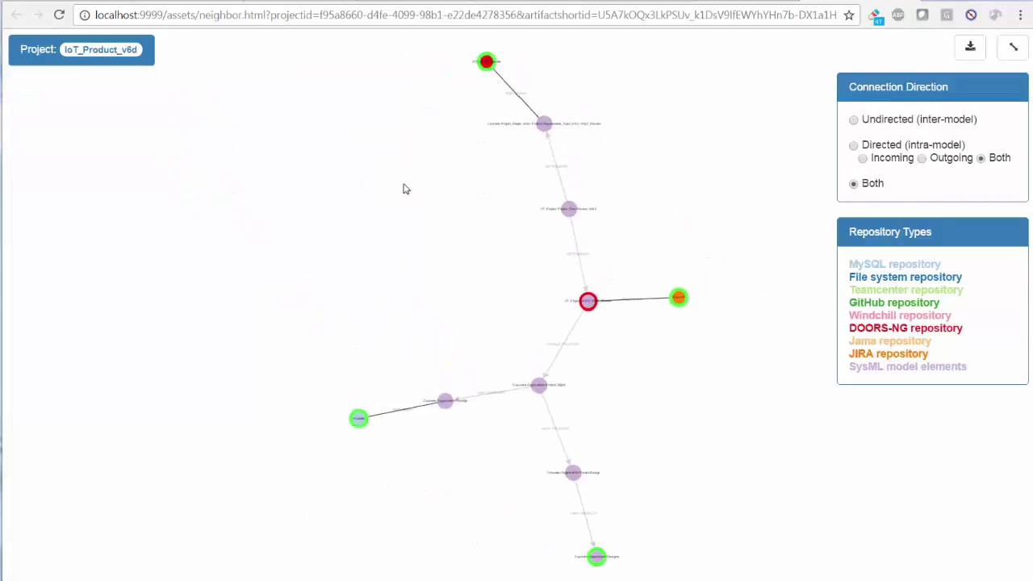
{"action": "left_click_drag", "start_coordinate": [421, 225], "coordinate": [342, 279]}
{"action": "scroll", "coordinate": [341, 261], "scroll_direction": "up", "scroll_amount": 10}
{"action": "left_click_drag", "start_coordinate": [423, 191], "coordinate": [234, 220]}
{"action": "left_click_drag", "start_coordinate": [377, 430], "coordinate": [325, 187]}
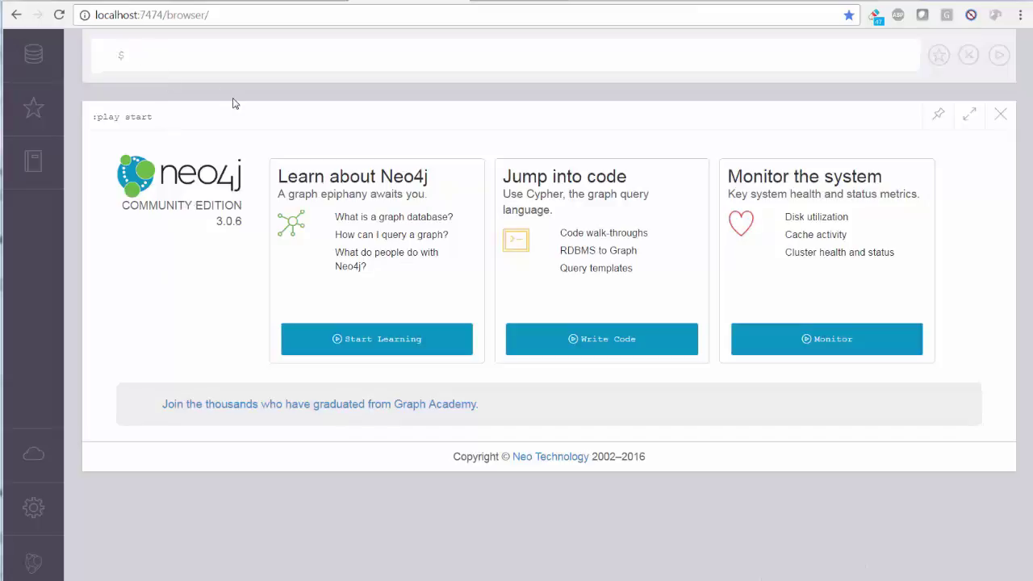
Run the JIRA transform connection Cypher query, inspect issue SDB-236, and show results as rows.
{"action": "type", "text": "match()-[r:BLOCK_JIRA_ISSUE_MODEL_TRANSFORM_CONNECTION]-() return r"}
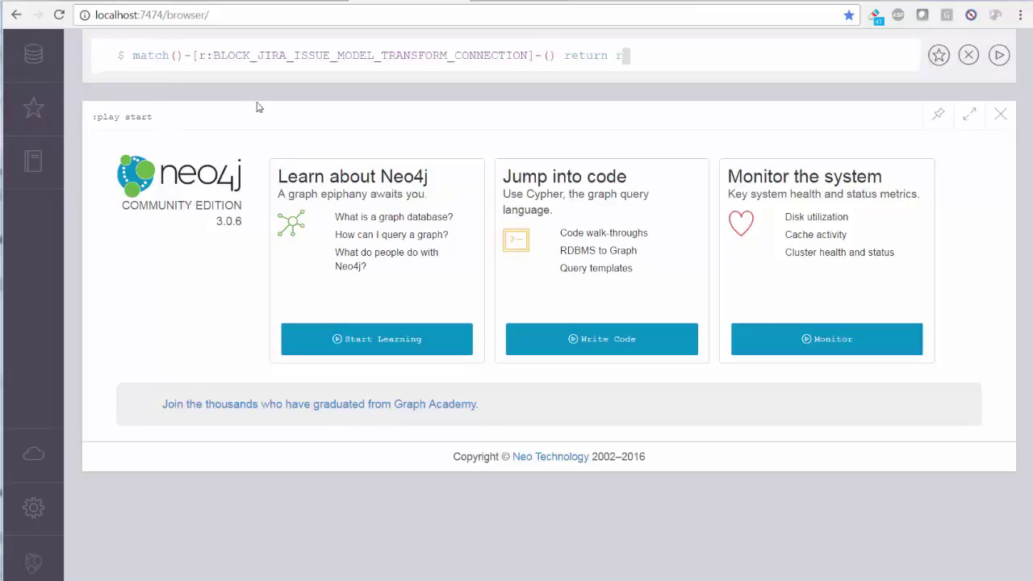
{"action": "key", "text": "Return"}
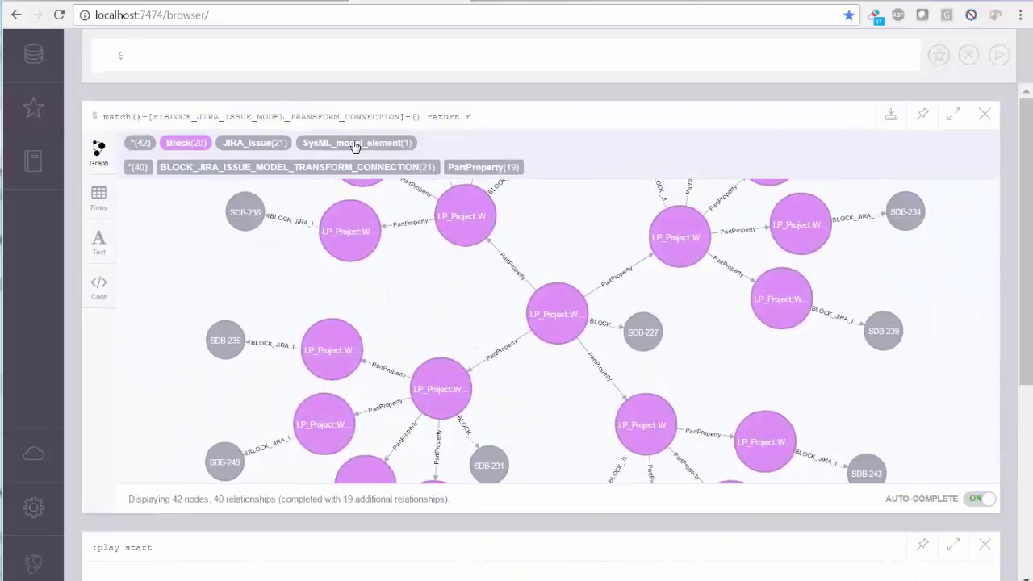
{"action": "left_click", "coordinate": [246, 212]}
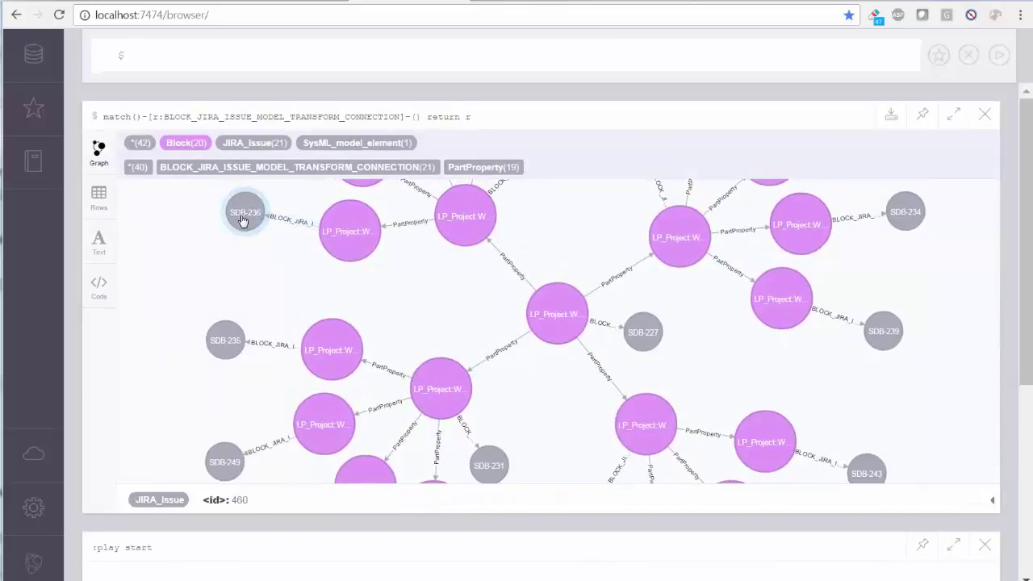
{"action": "left_click", "coordinate": [284, 254]}
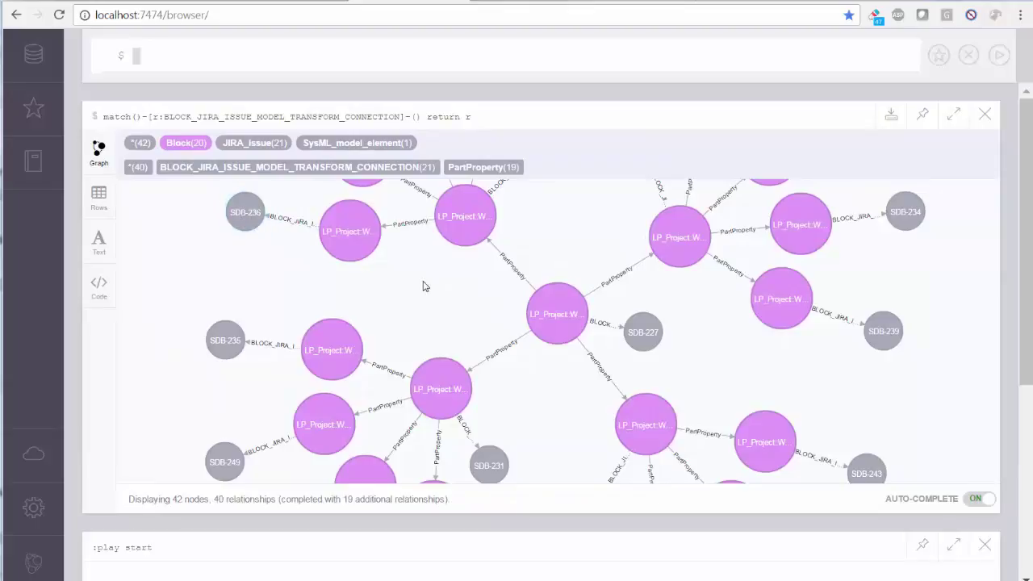
{"action": "left_click_drag", "start_coordinate": [425, 289], "coordinate": [357, 345]}
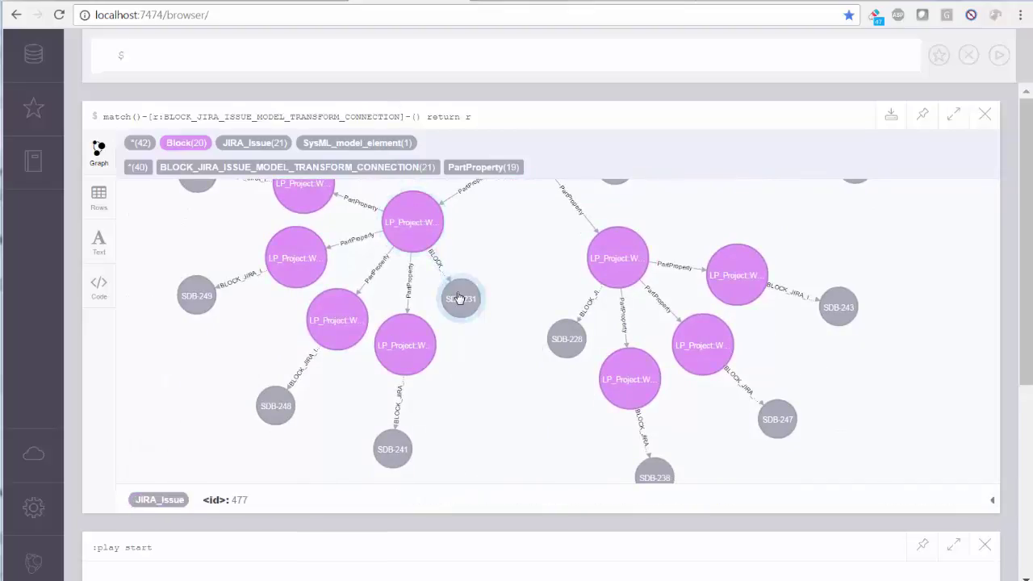
{"action": "left_click", "coordinate": [98, 200]}
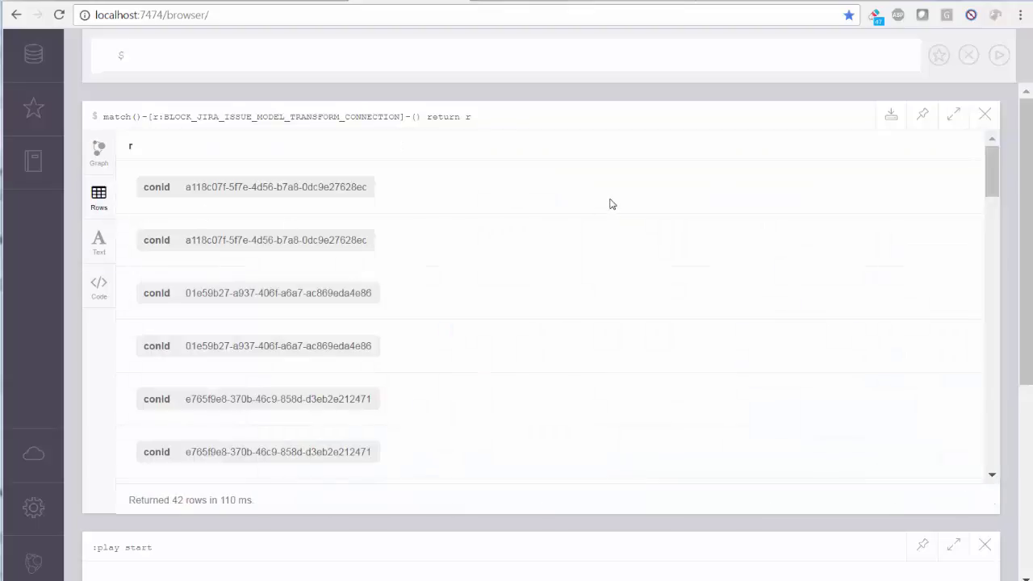
{"action": "scroll", "coordinate": [674, 198], "scroll_direction": "down", "scroll_amount": 1}
Run the Satisfy query for Jama requirement 'Appearance' and display its results as a graph.
{"action": "type", "text": "match(s)-[:Satisfy]-(r:Requirement)-[c]->(j:Jama_requirement{name:\"Appearance\"}) return s,r,j"}
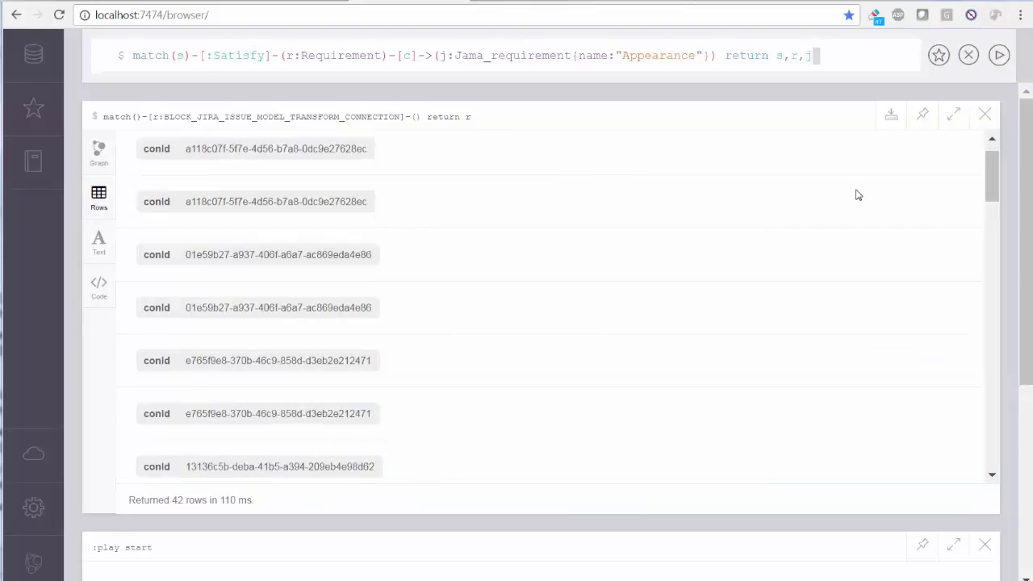
{"action": "key", "text": "Return"}
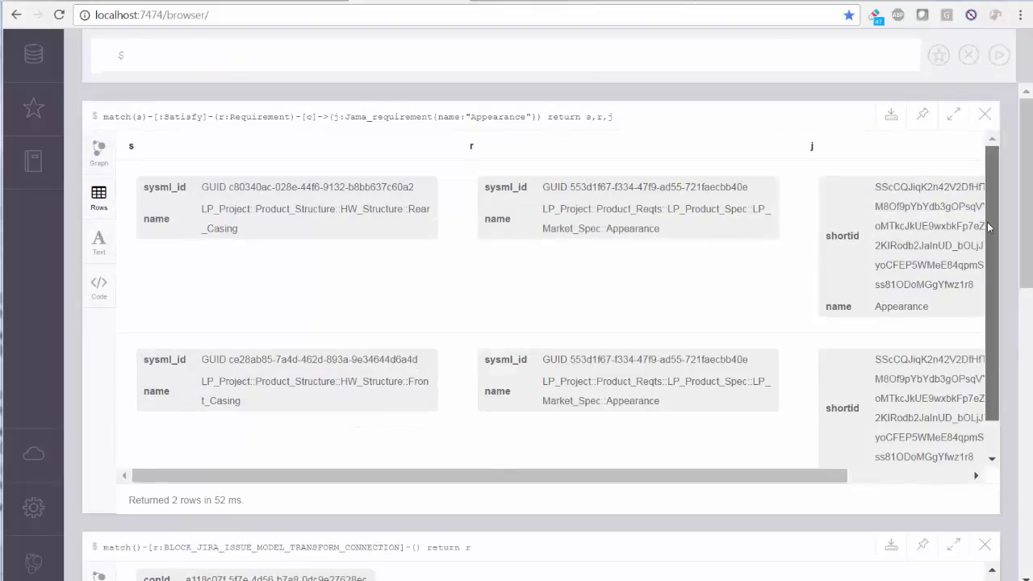
{"action": "mouse_move", "coordinate": [986, 222]}
{"action": "left_mouse_down"}
{"action": "mouse_move", "coordinate": [986, 258]}
{"action": "mouse_move", "coordinate": [988, 216]}
{"action": "left_mouse_up"}
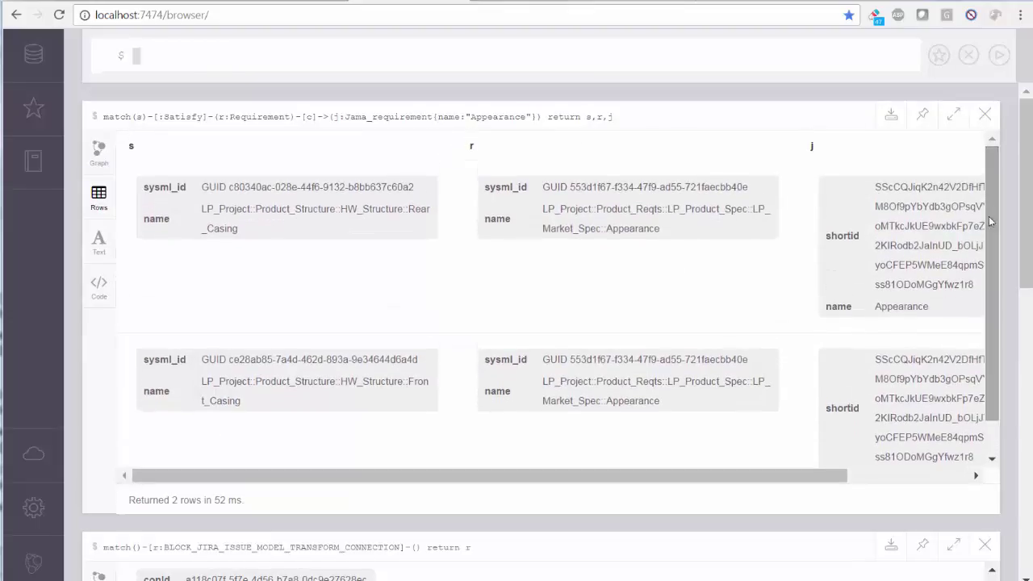
{"action": "left_click", "coordinate": [105, 155]}
Paste and run the query matching every block with a path to the Appearance requirement.
{"action": "mouse_move", "coordinate": [546, 291]}
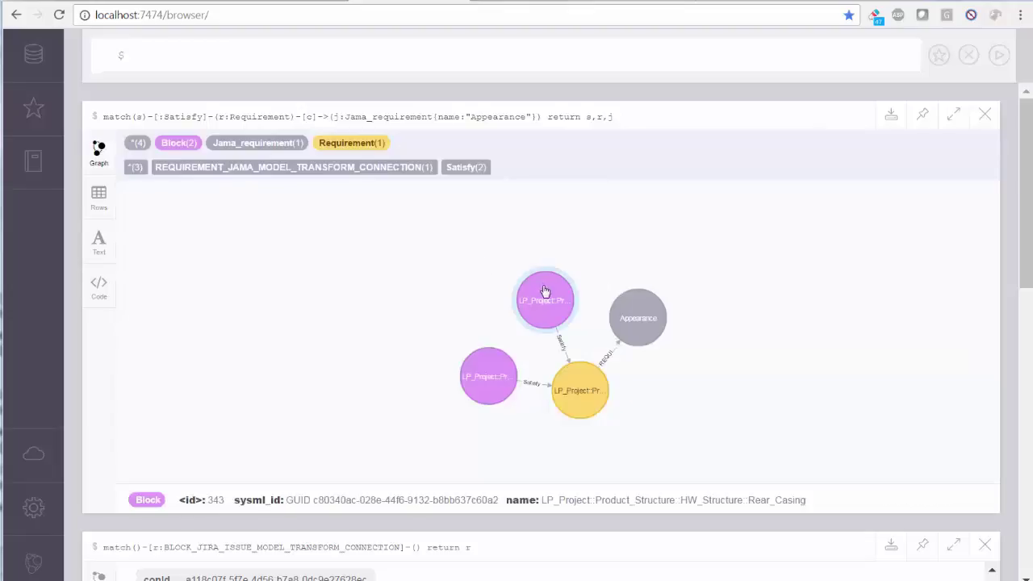
{"action": "mouse_move", "coordinate": [486, 377]}
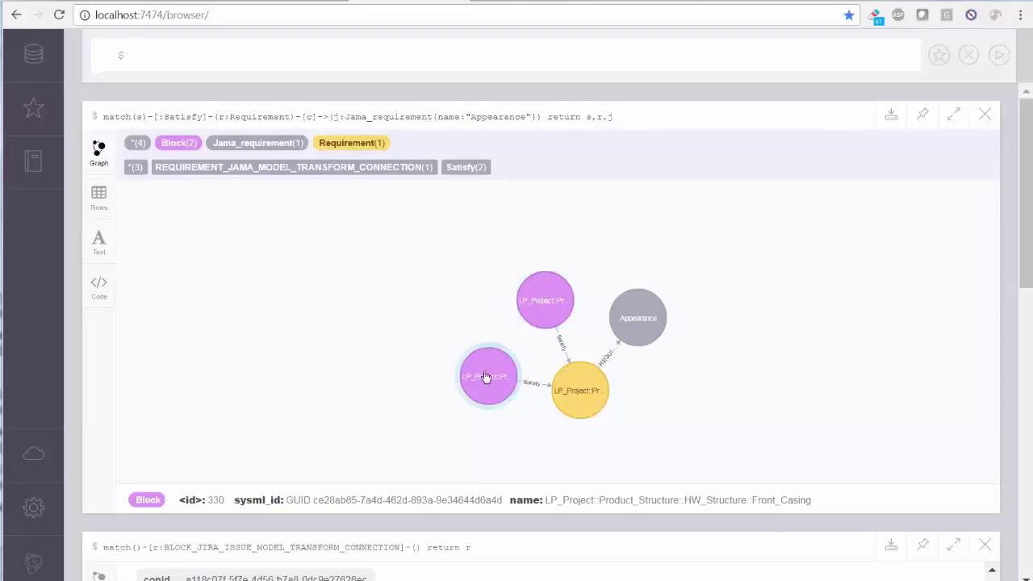
{"action": "left_click", "coordinate": [423, 57]}
{"action": "type", "text": "match(s:Block)-[c*]->(j:Jama_requirement{name:\"Appearance\"}) return s,j,c"}
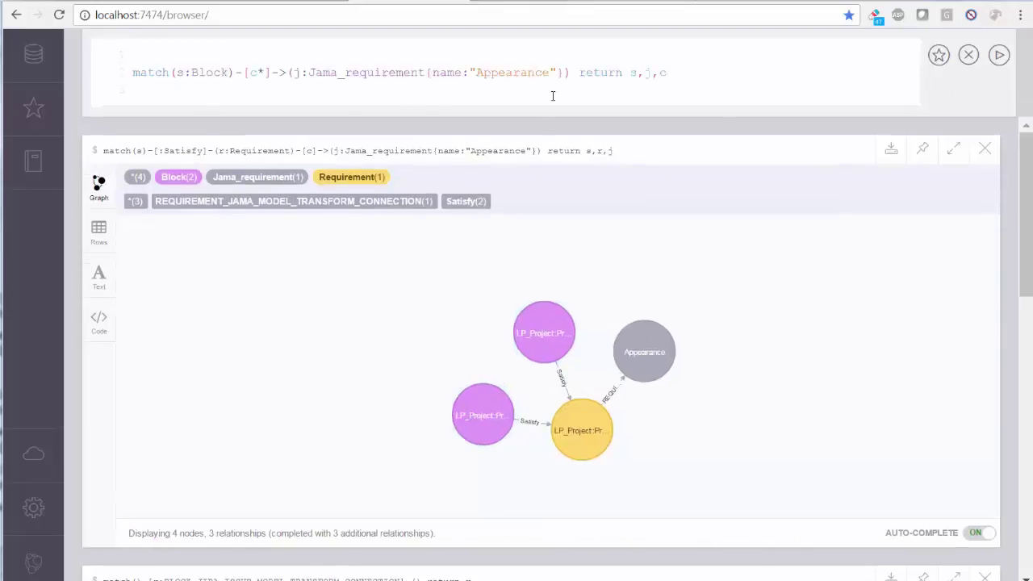
{"action": "left_click", "coordinate": [999, 54]}
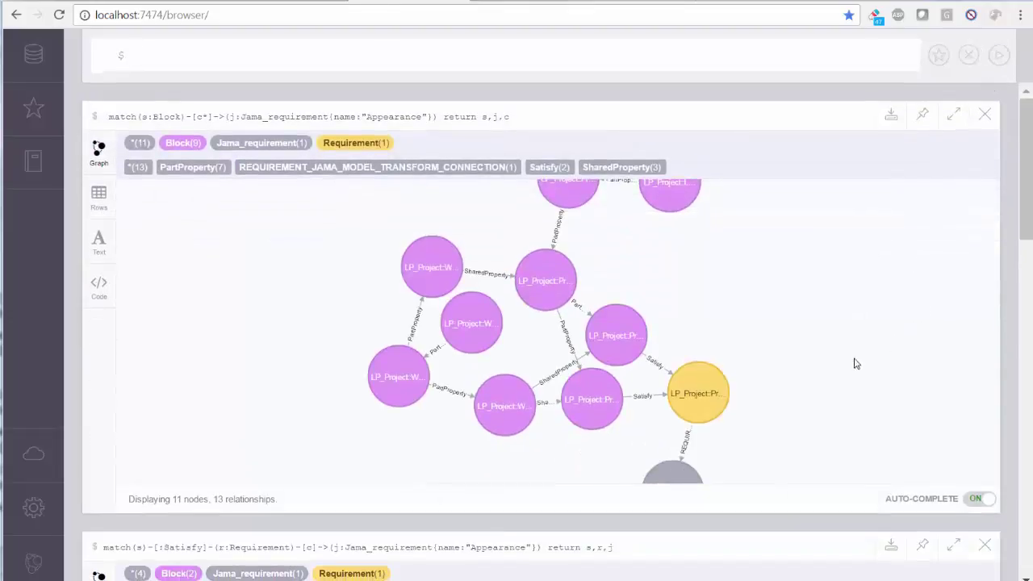
Drag the Appearance, block and LP_Domain nodes apart, then list the 20 results as rows.
{"action": "left_click_drag", "start_coordinate": [678, 478], "coordinate": [835, 322]}
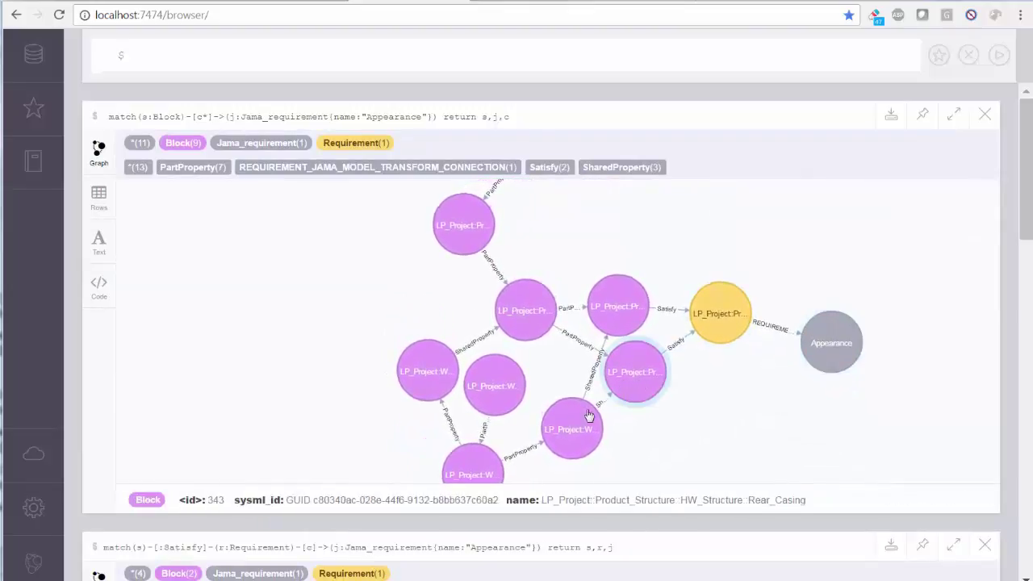
{"action": "left_click_drag", "start_coordinate": [482, 400], "coordinate": [309, 406]}
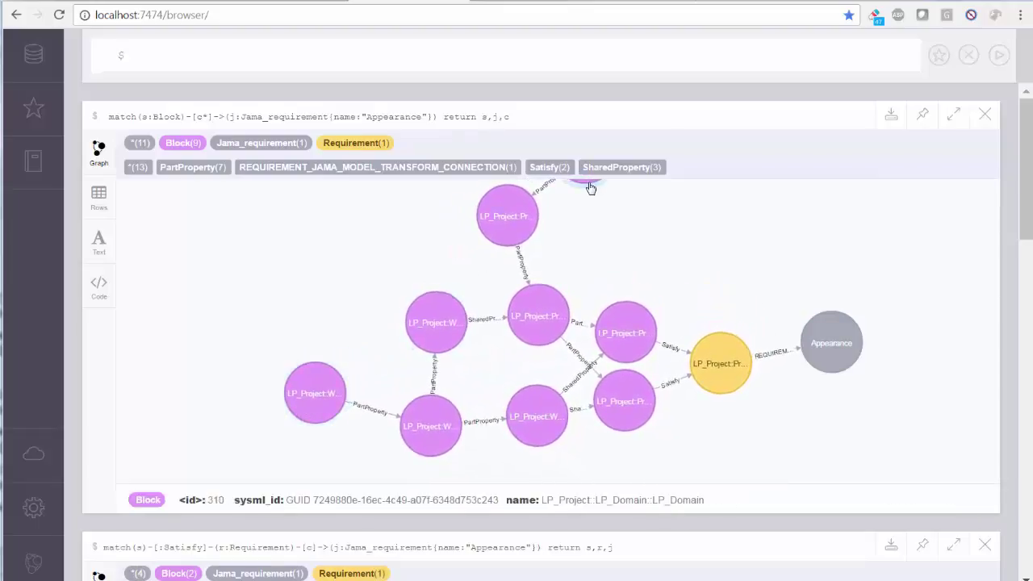
{"action": "left_click_drag", "start_coordinate": [590, 188], "coordinate": [648, 247]}
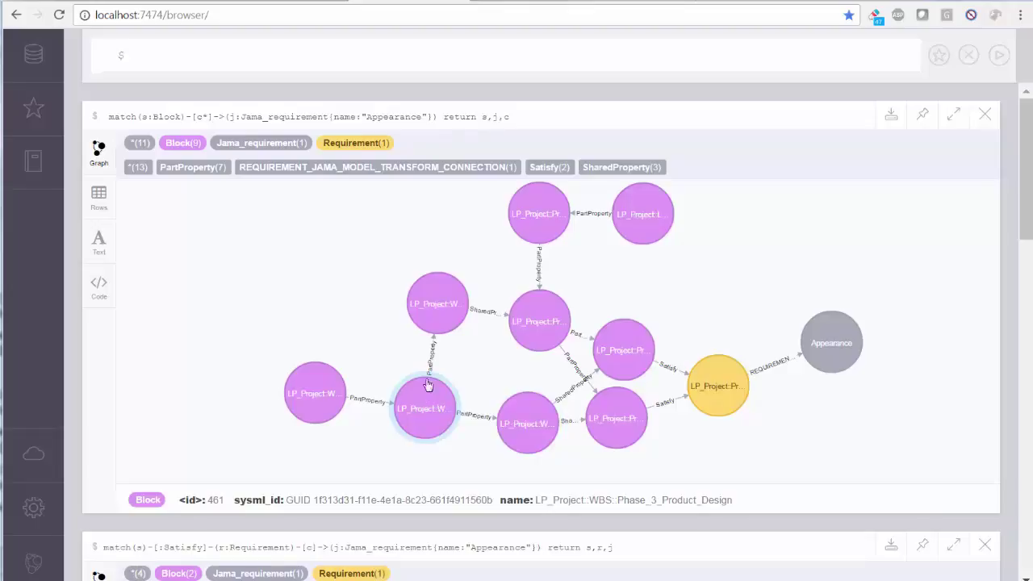
{"action": "left_click", "coordinate": [99, 198]}
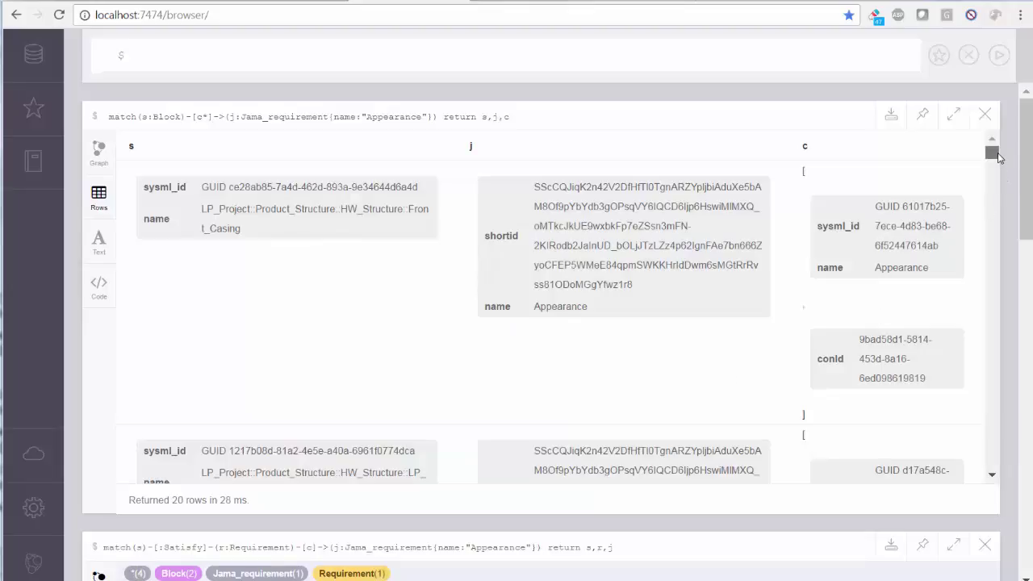
{"action": "left_click_drag", "start_coordinate": [998, 157], "coordinate": [1001, 214]}
Run the Front_Casing PartProperty*0..3 traceability query and show its results as a graph.
{"action": "type", "text": "match(s:Block{name:\"LP_Project::Product_Structure::HW_Structure::Front_Casing\"})<-[p:PartProperty*0..3]-()-[:Satisfy]->(r:Requirement)-[c]->(j:Jama_requirement) return s,j,p,c"}
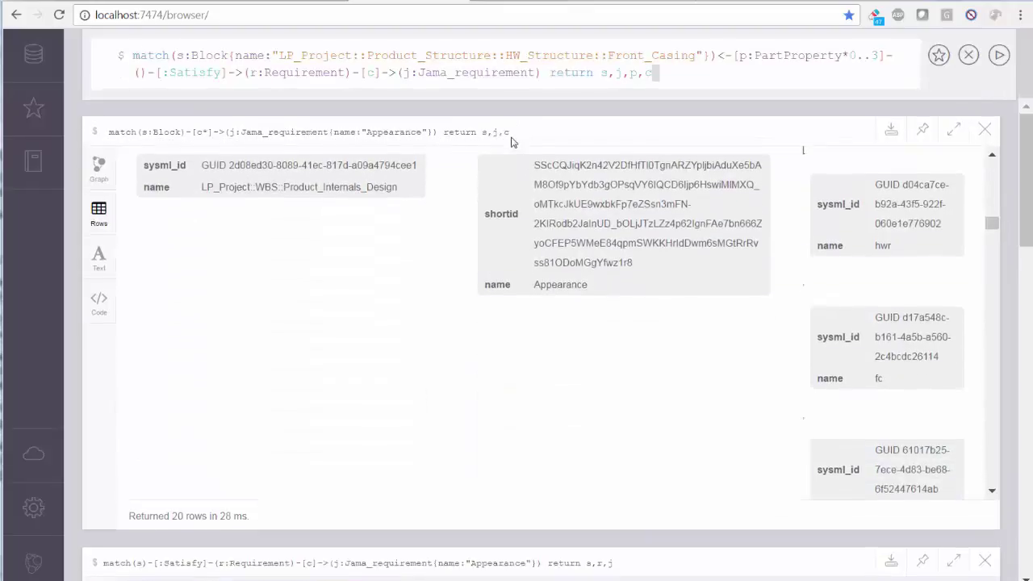
{"action": "key", "text": "Return"}
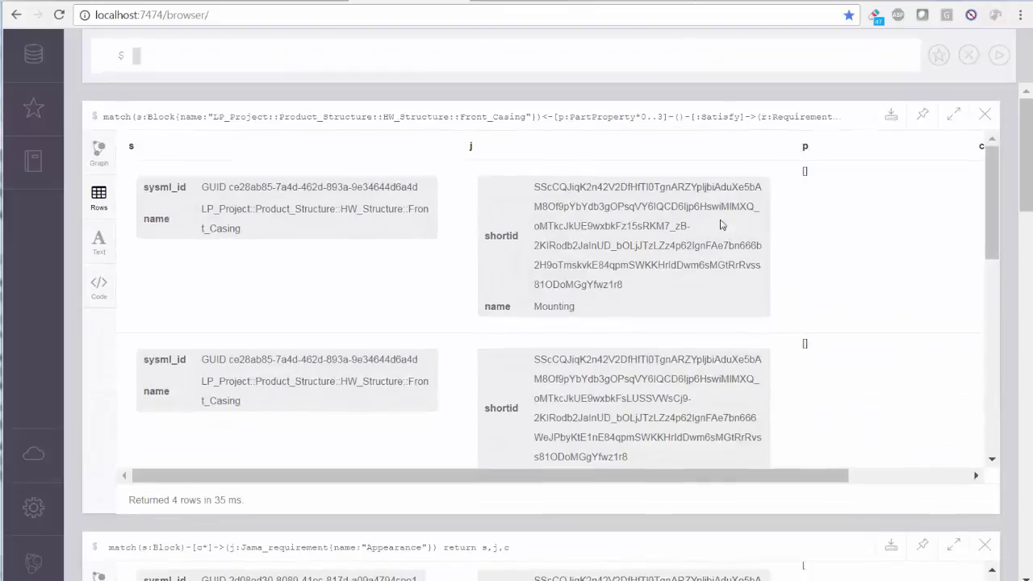
{"action": "left_click_drag", "start_coordinate": [988, 197], "coordinate": [963, 318]}
{"action": "left_click", "coordinate": [98, 170]}
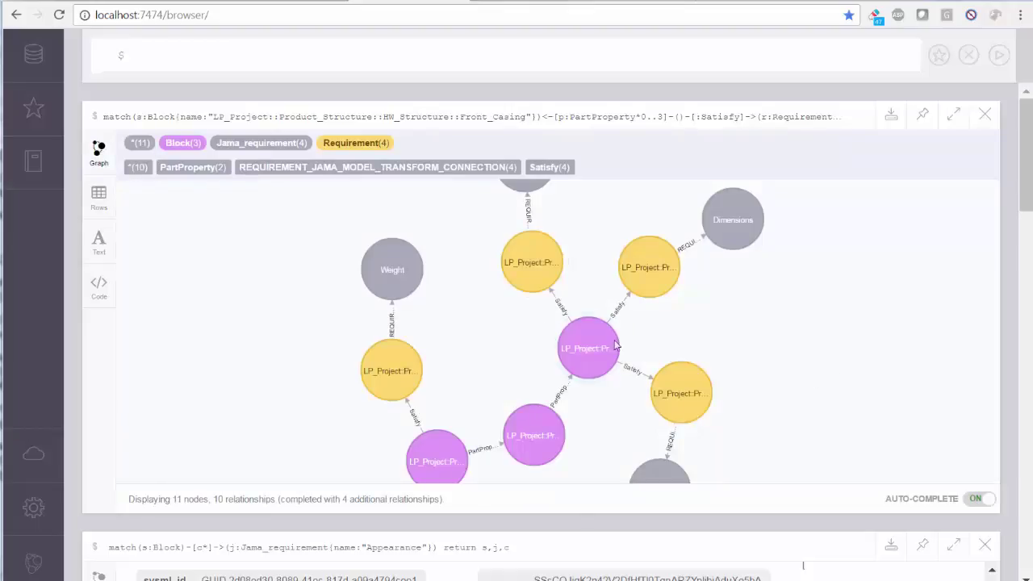
Spread out the Weight, Mounting, Dimensions and Appearance nodes around their requirements.
{"action": "left_click_drag", "start_coordinate": [406, 283], "coordinate": [241, 299]}
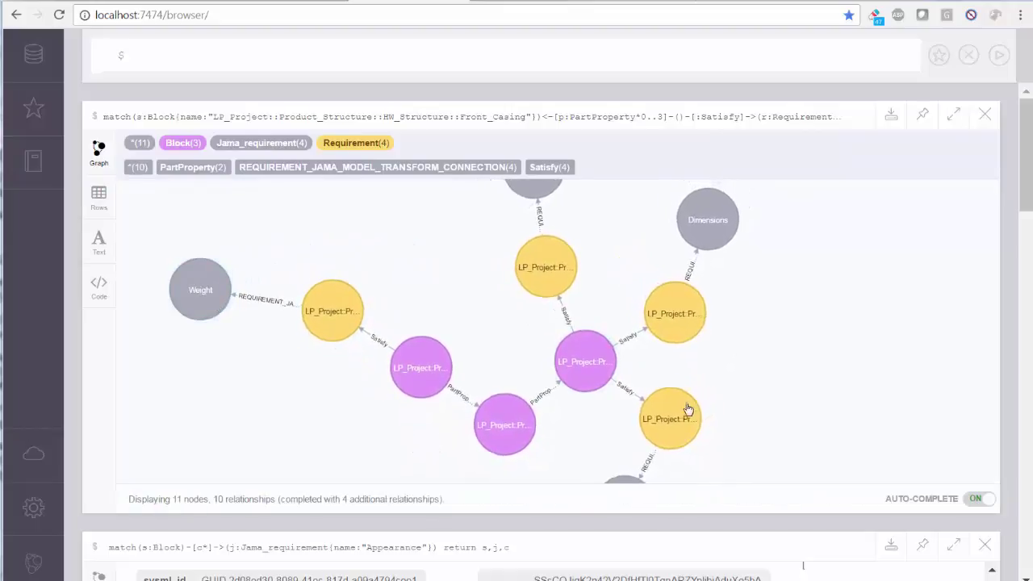
{"action": "left_click_drag", "start_coordinate": [629, 484], "coordinate": [810, 458]}
{"action": "left_click_drag", "start_coordinate": [676, 316], "coordinate": [730, 367]}
{"action": "left_click", "coordinate": [710, 270]}
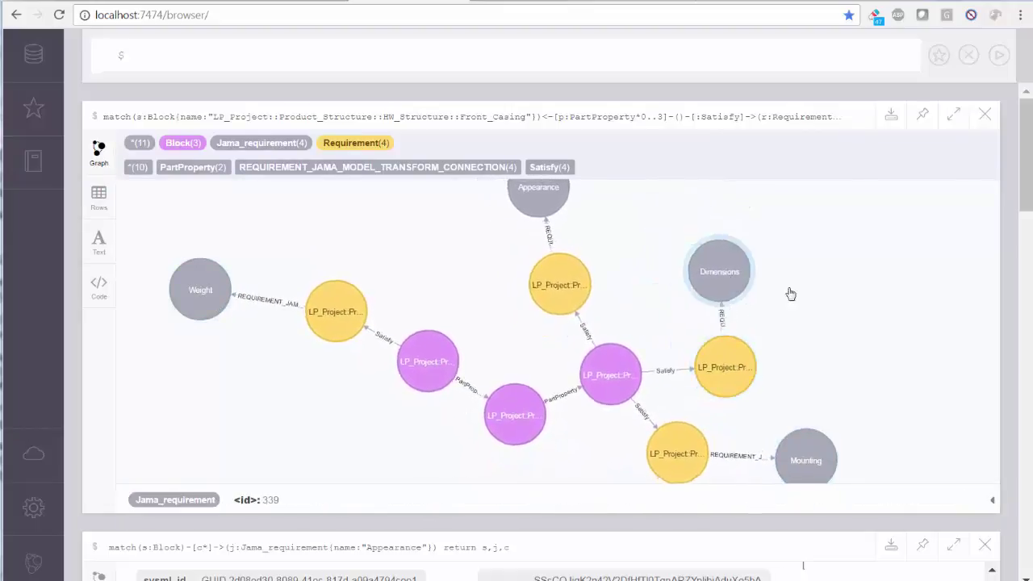
{"action": "left_click_drag", "start_coordinate": [739, 283], "coordinate": [845, 369]}
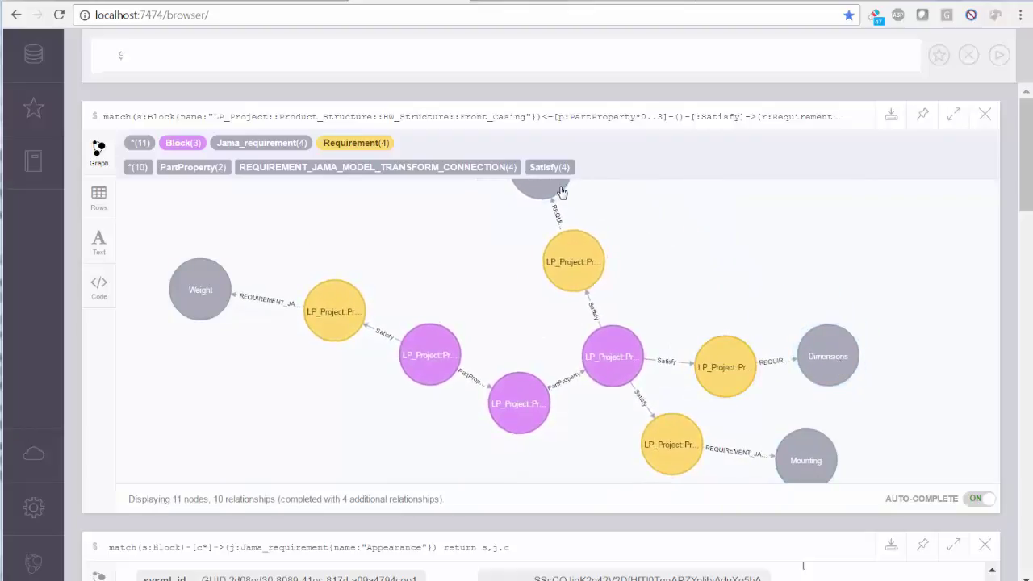
{"action": "left_click_drag", "start_coordinate": [559, 192], "coordinate": [838, 286]}
{"action": "left_click", "coordinate": [785, 292]}
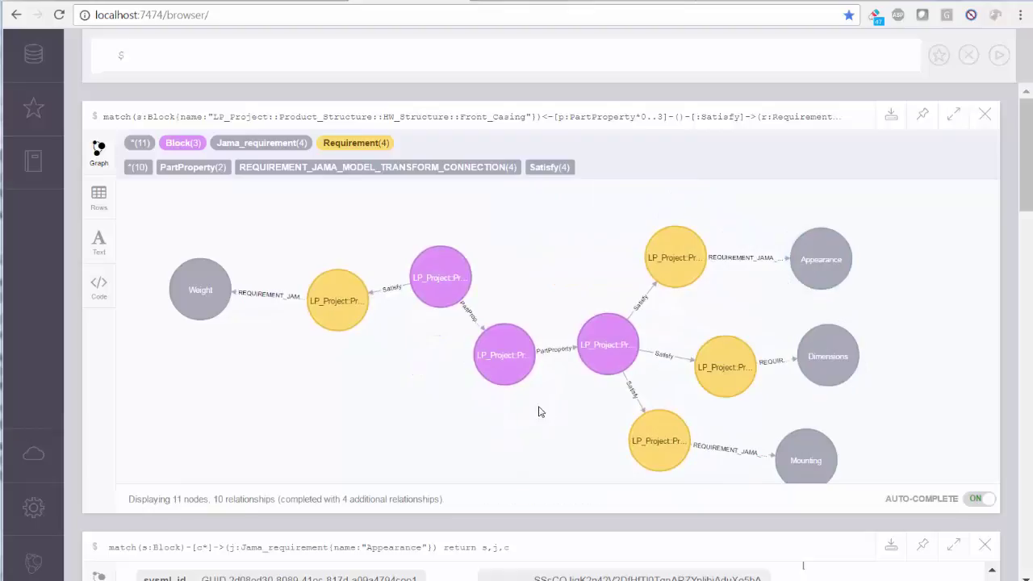
{"action": "mouse_move", "coordinate": [607, 367]}
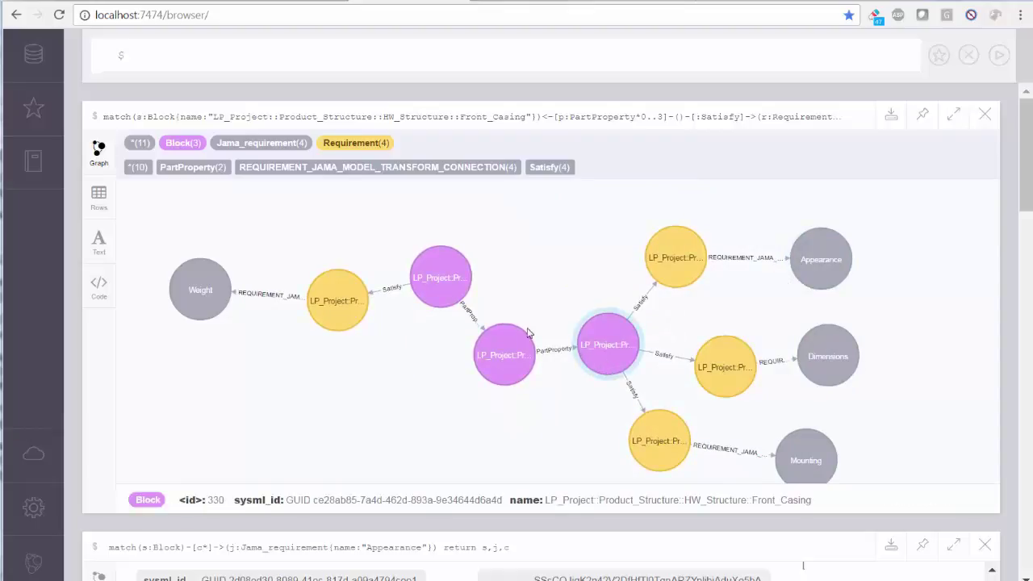
{"action": "mouse_move", "coordinate": [442, 297]}
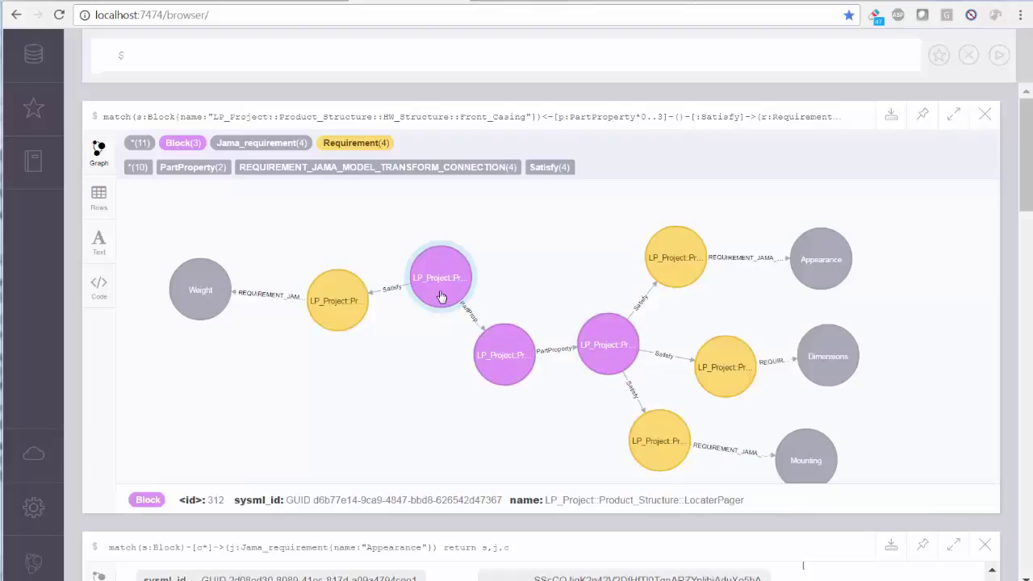
{"action": "mouse_move", "coordinate": [503, 359]}
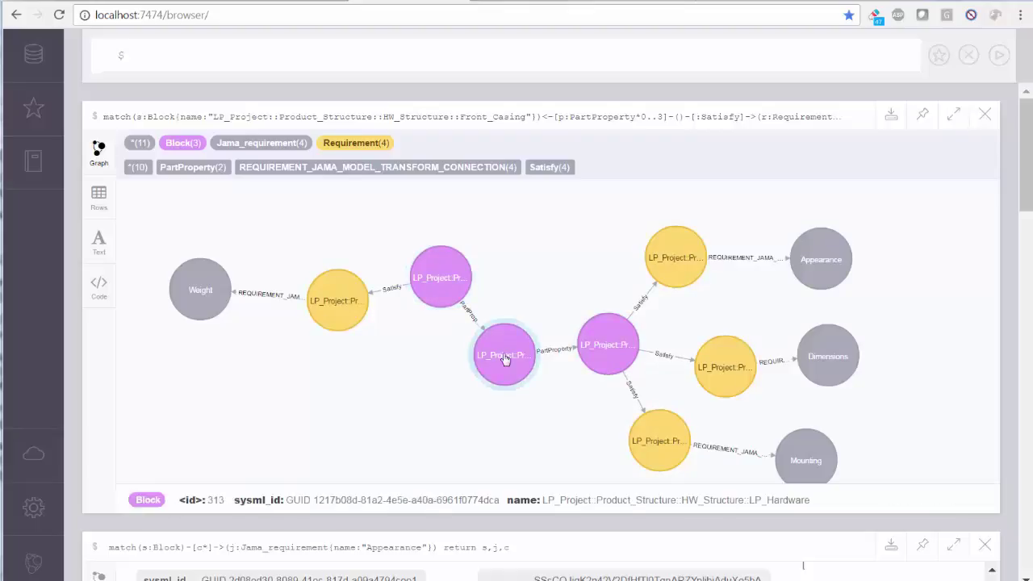
{"action": "mouse_move", "coordinate": [352, 305]}
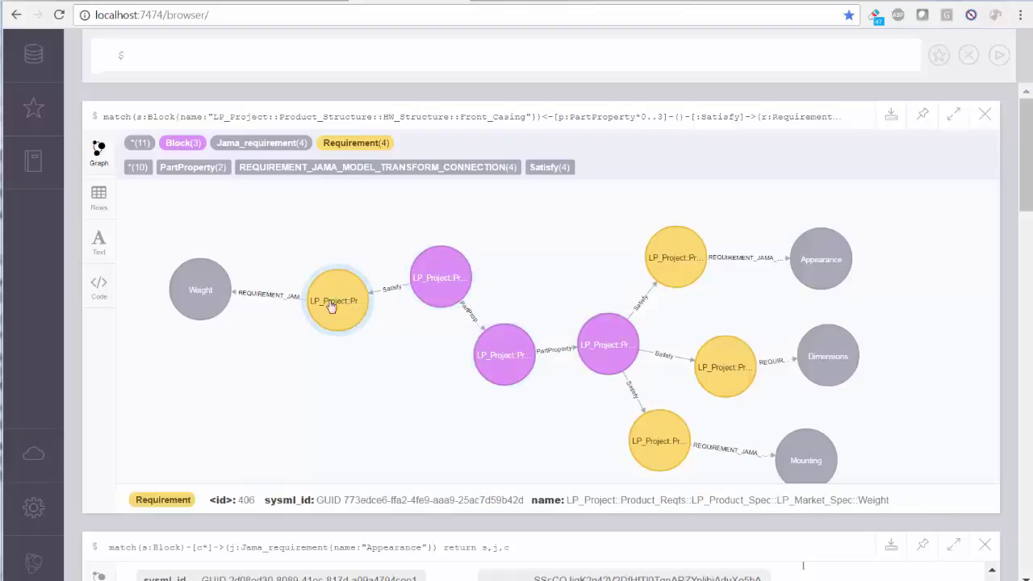